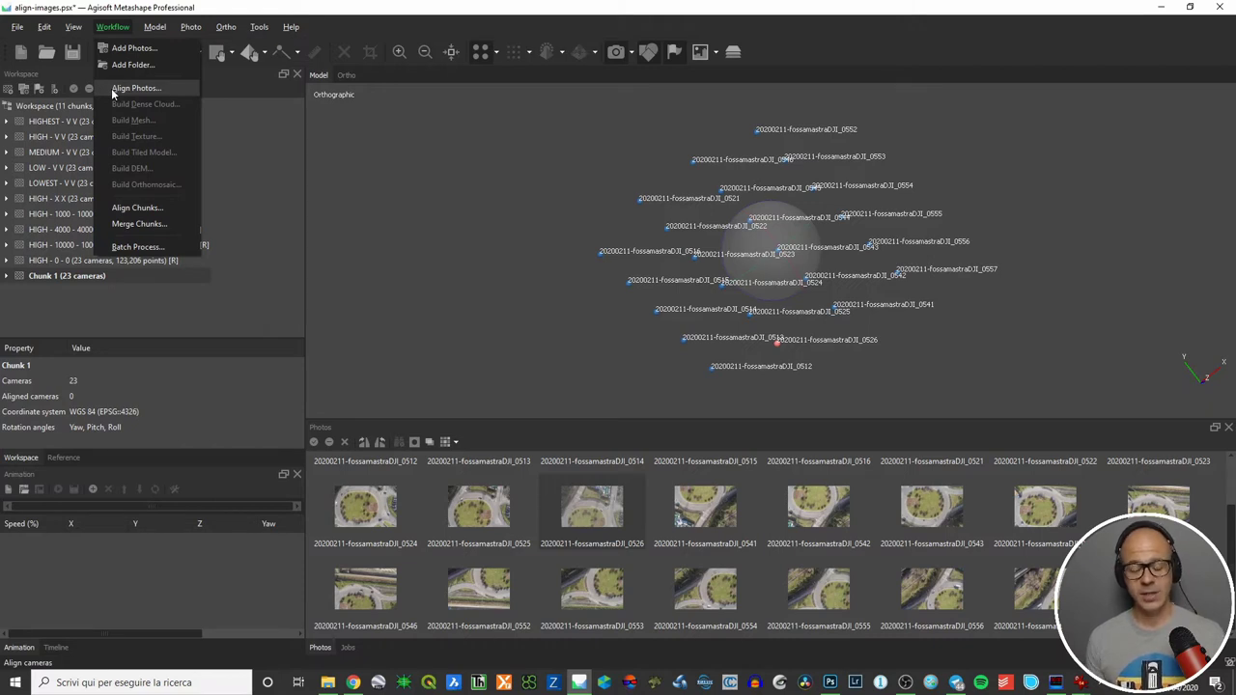
Step: Open the Align Photos settings for Chunk 1 and check the advanced key point and tie point limits
{"action": "left_click", "coordinate": [120, 88]}
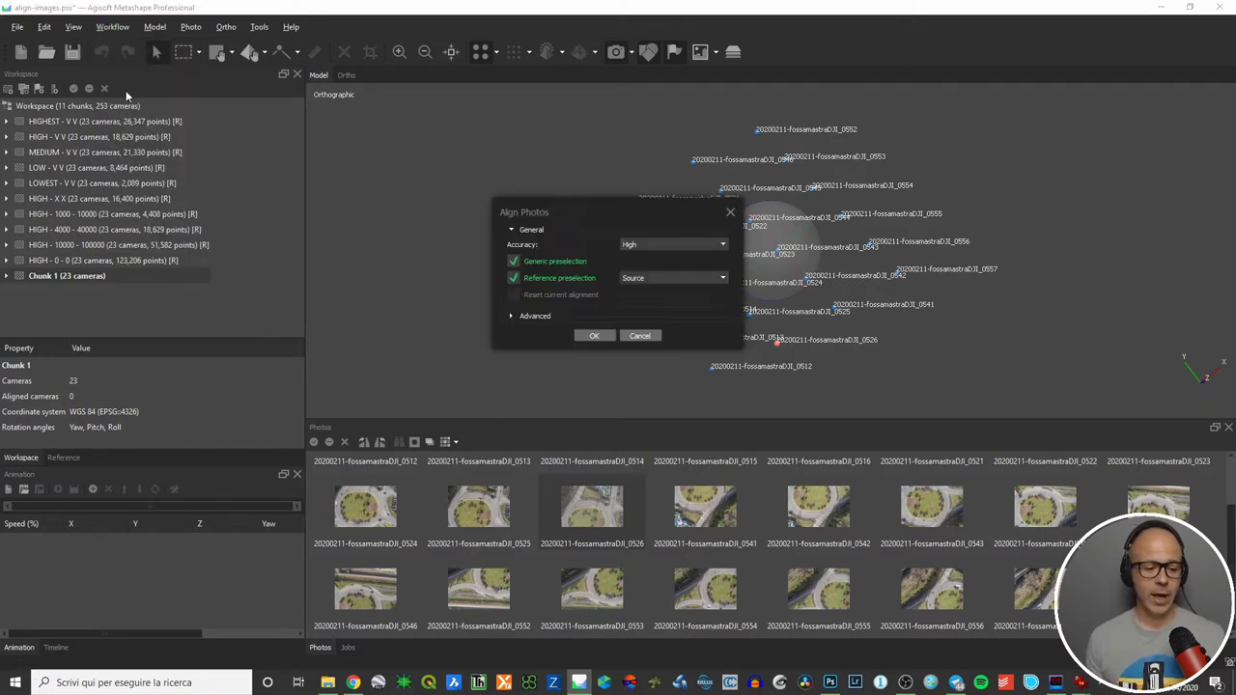
{"action": "left_click_drag", "start_coordinate": [623, 213], "coordinate": [456, 146]}
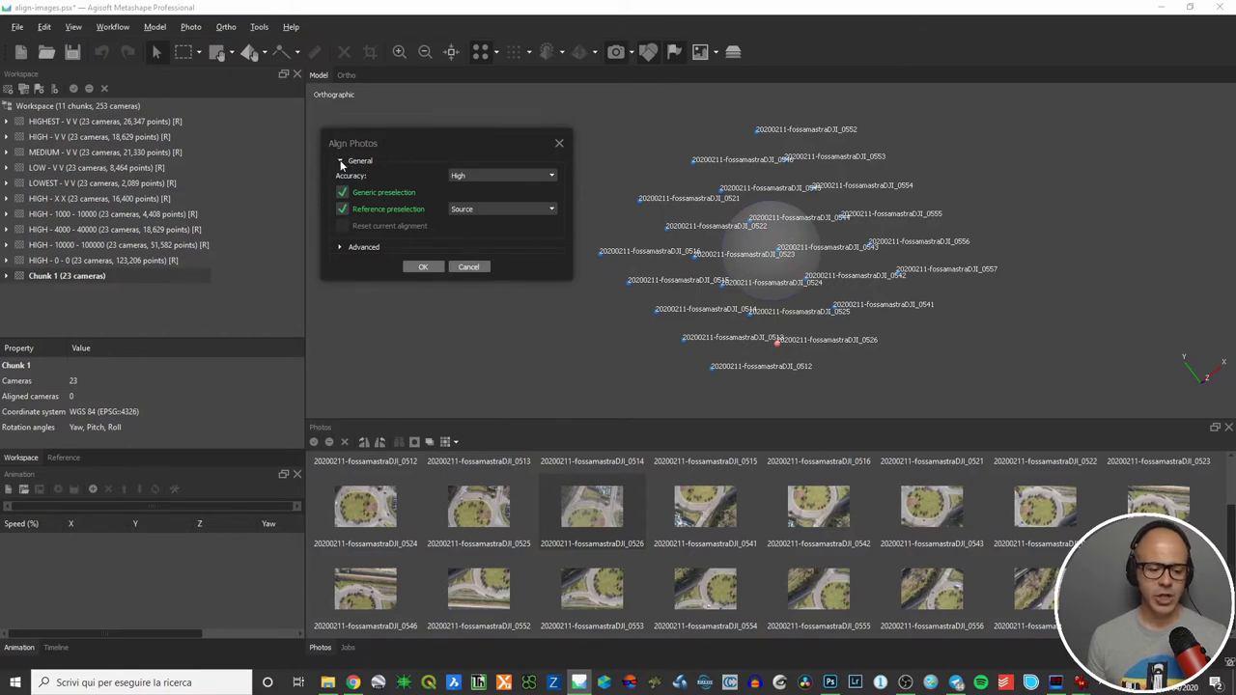
{"action": "left_click", "coordinate": [340, 247]}
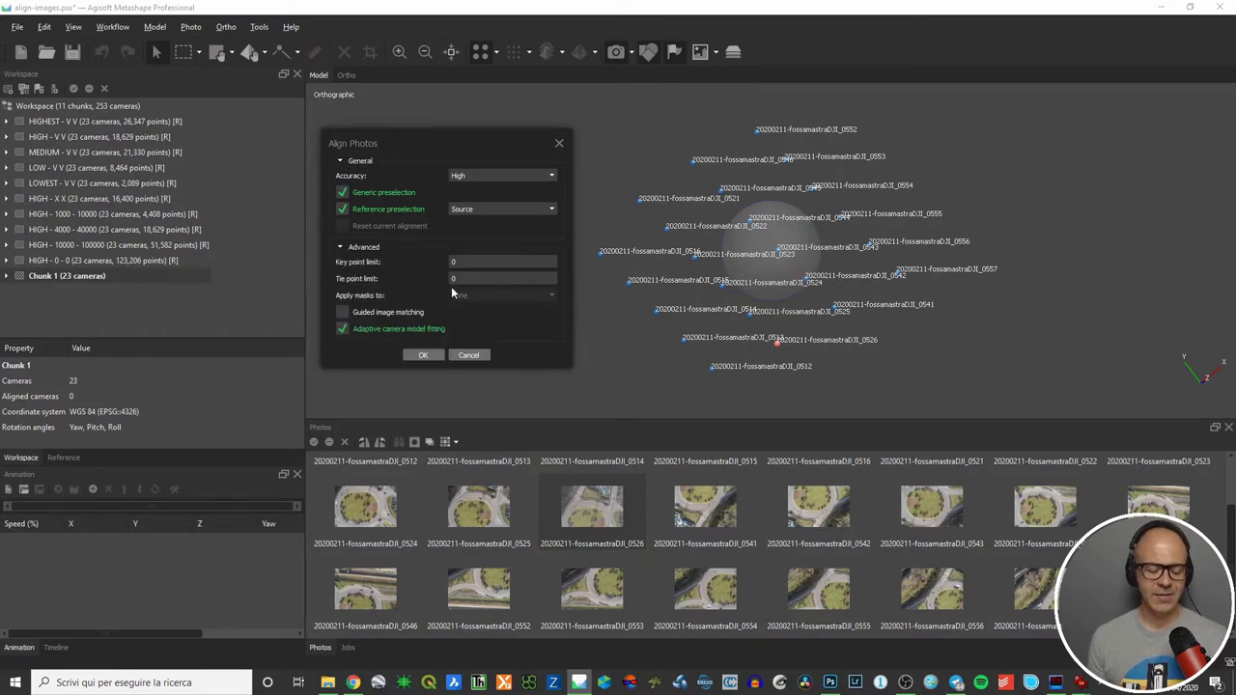
{"action": "left_click", "coordinate": [340, 247]}
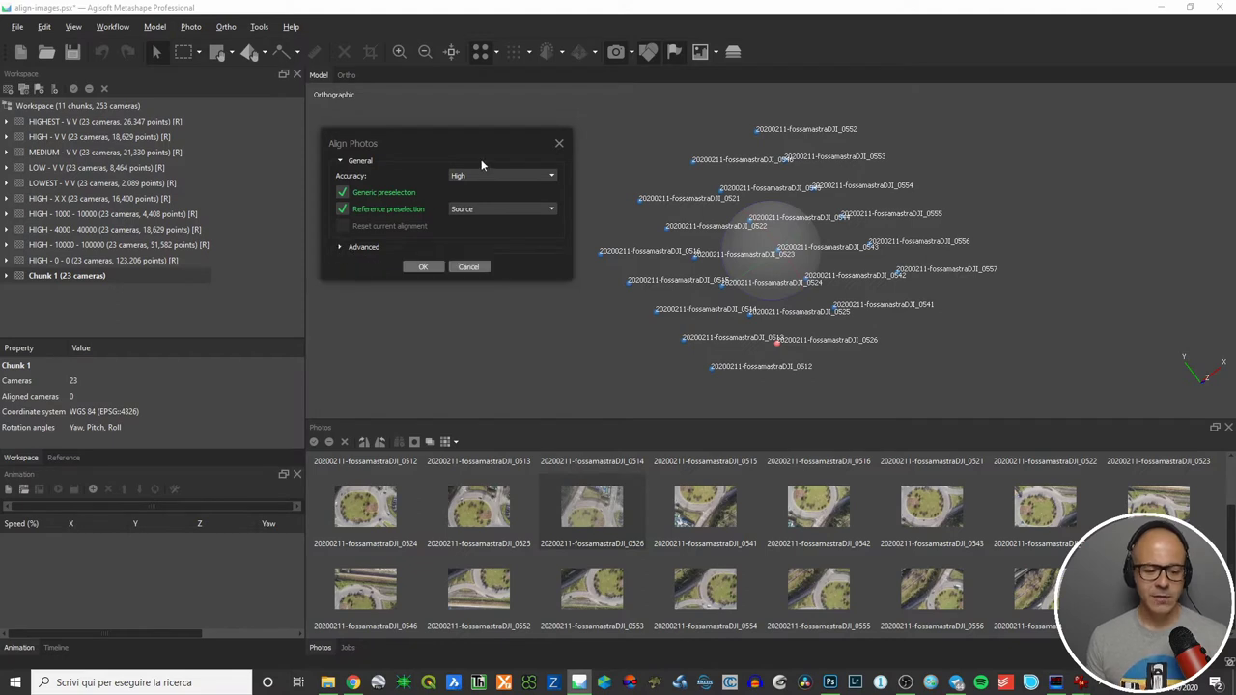
Step: Look through the available alignment accuracy levels and choose High
{"action": "left_click", "coordinate": [546, 176]}
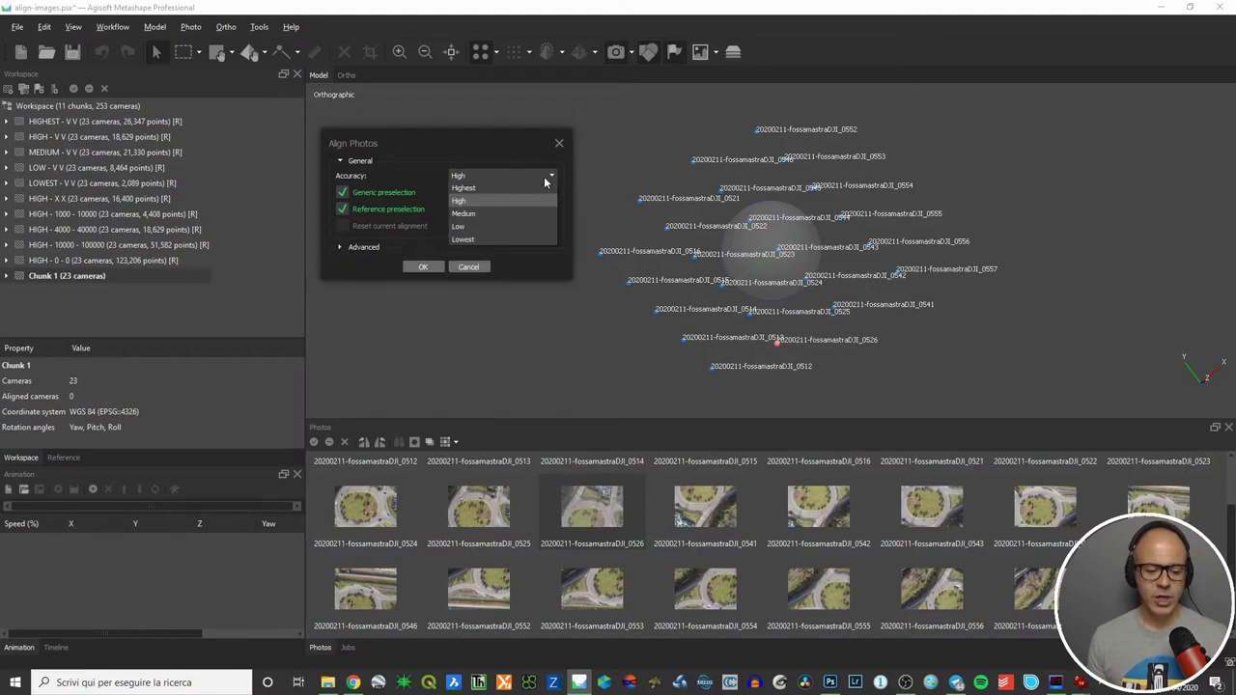
{"action": "left_click", "coordinate": [519, 198]}
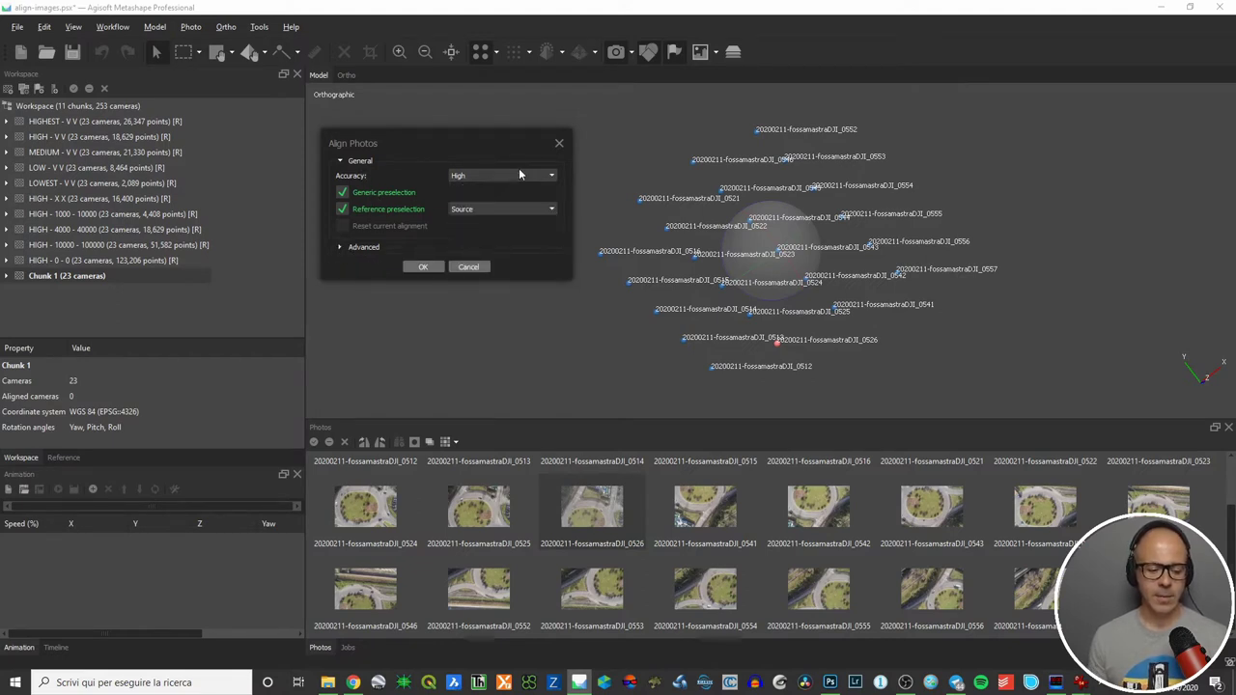
{"action": "left_click_drag", "start_coordinate": [488, 141], "coordinate": [484, 179]}
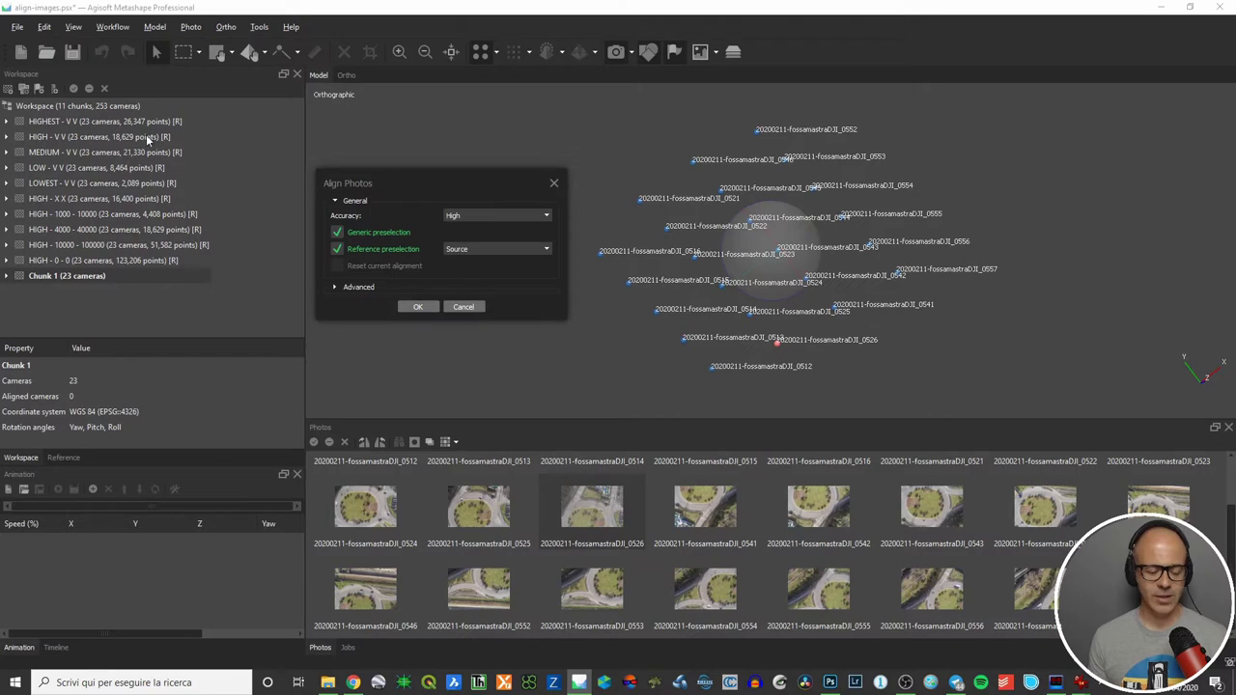
{"action": "left_click_drag", "start_coordinate": [431, 184], "coordinate": [383, 150]}
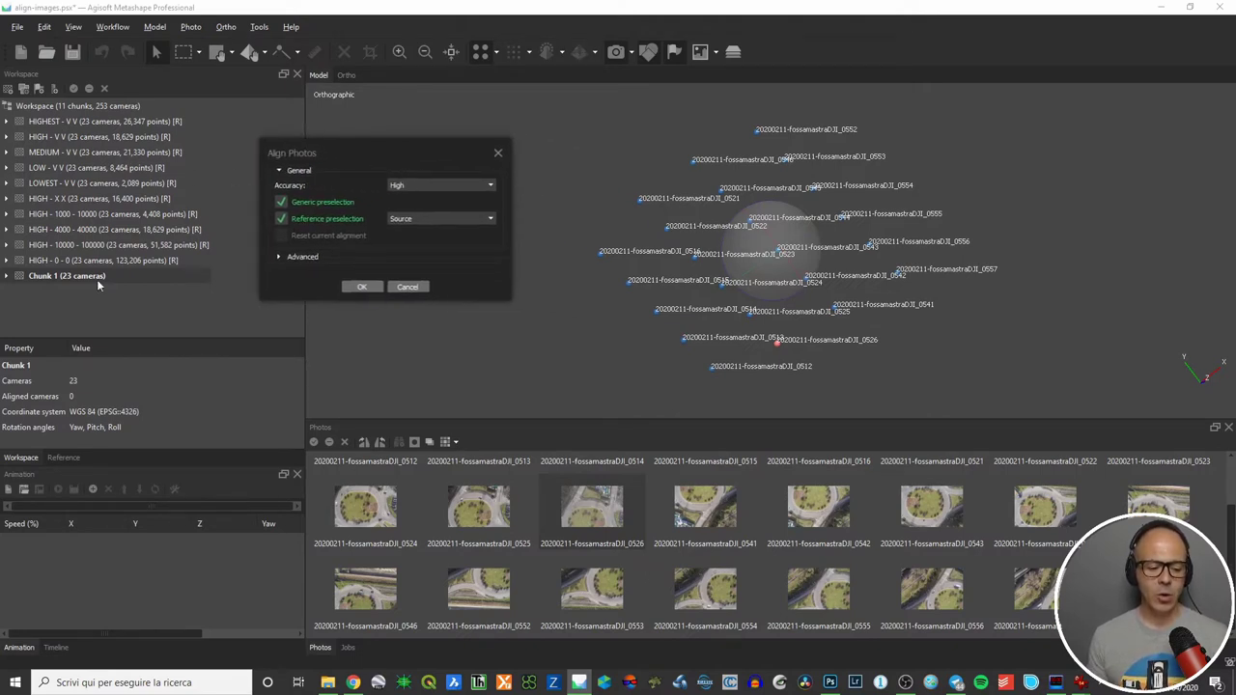
{"action": "left_click", "coordinate": [452, 185]}
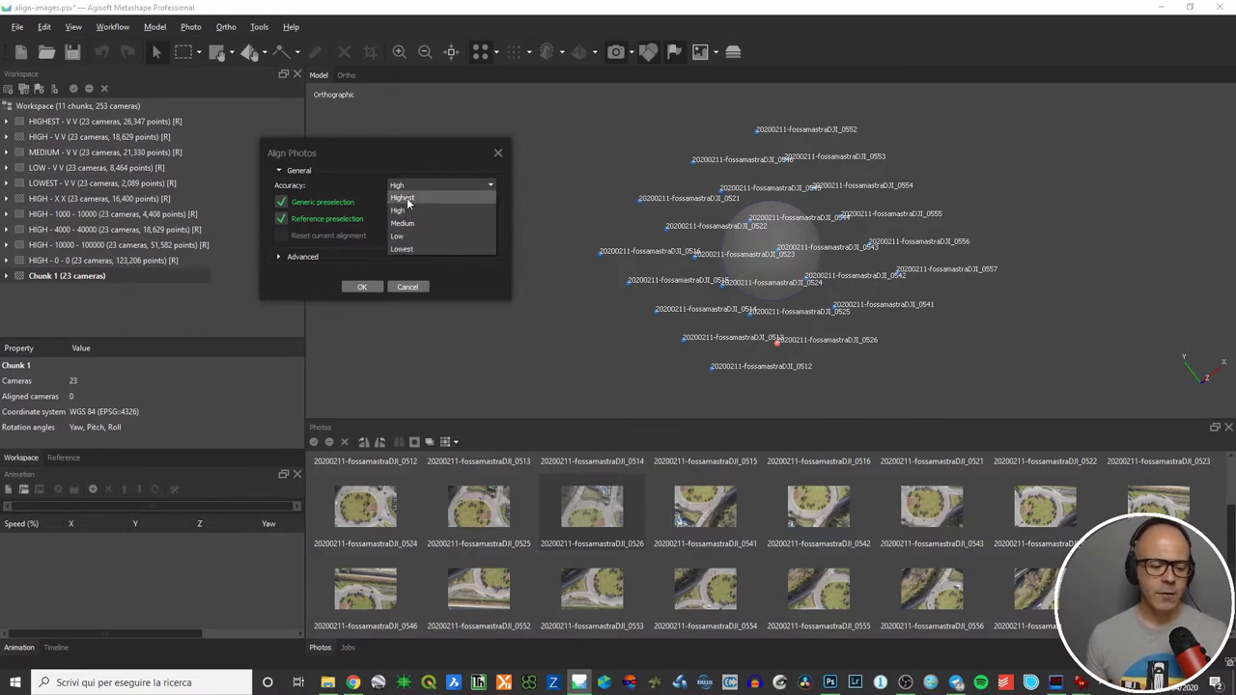
{"action": "left_click", "coordinate": [407, 210]}
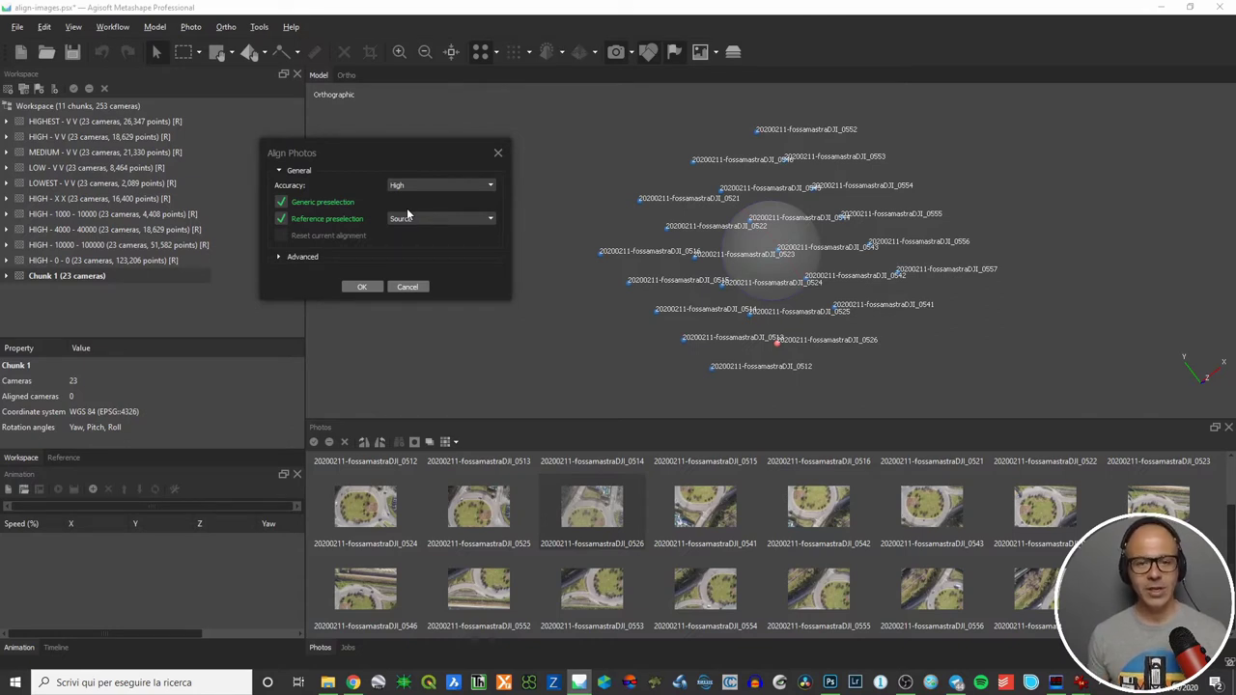
Step: Review the accuracy levels, then switch to IrfanView and examine the pixel downscaling diagram in PIXEL.jpg
{"action": "left_click", "coordinate": [462, 184]}
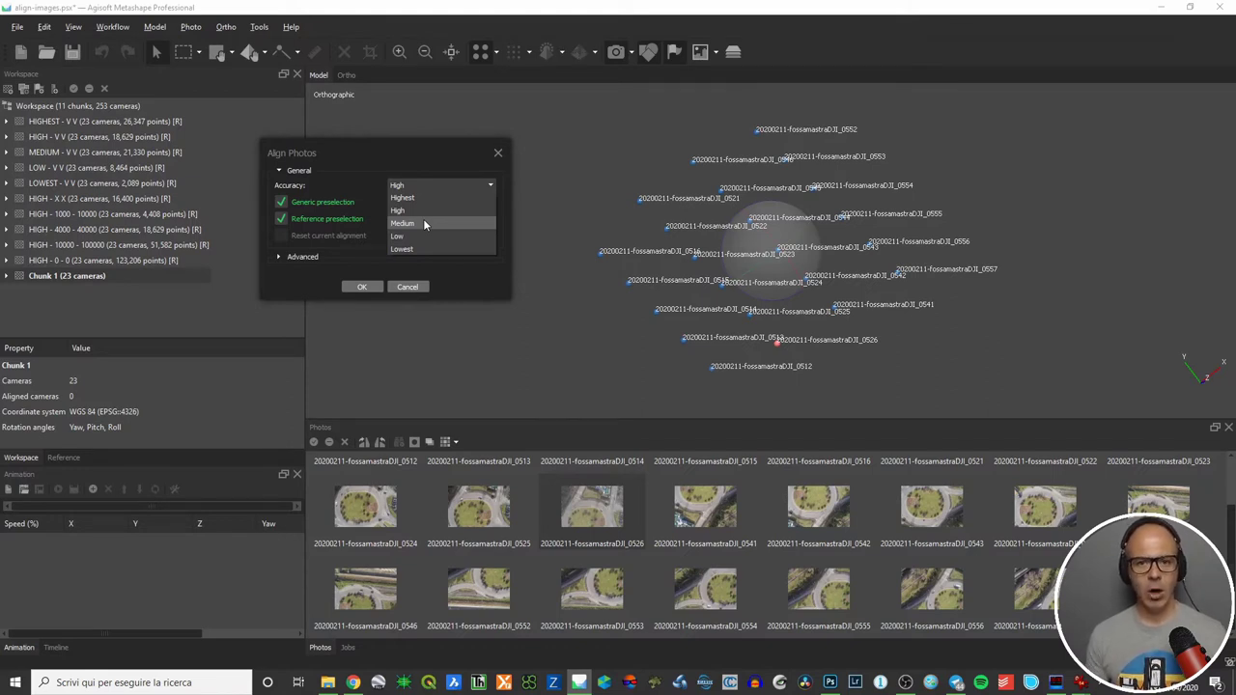
{"action": "key", "text": "Up"}
{"action": "key", "text": "Up"}
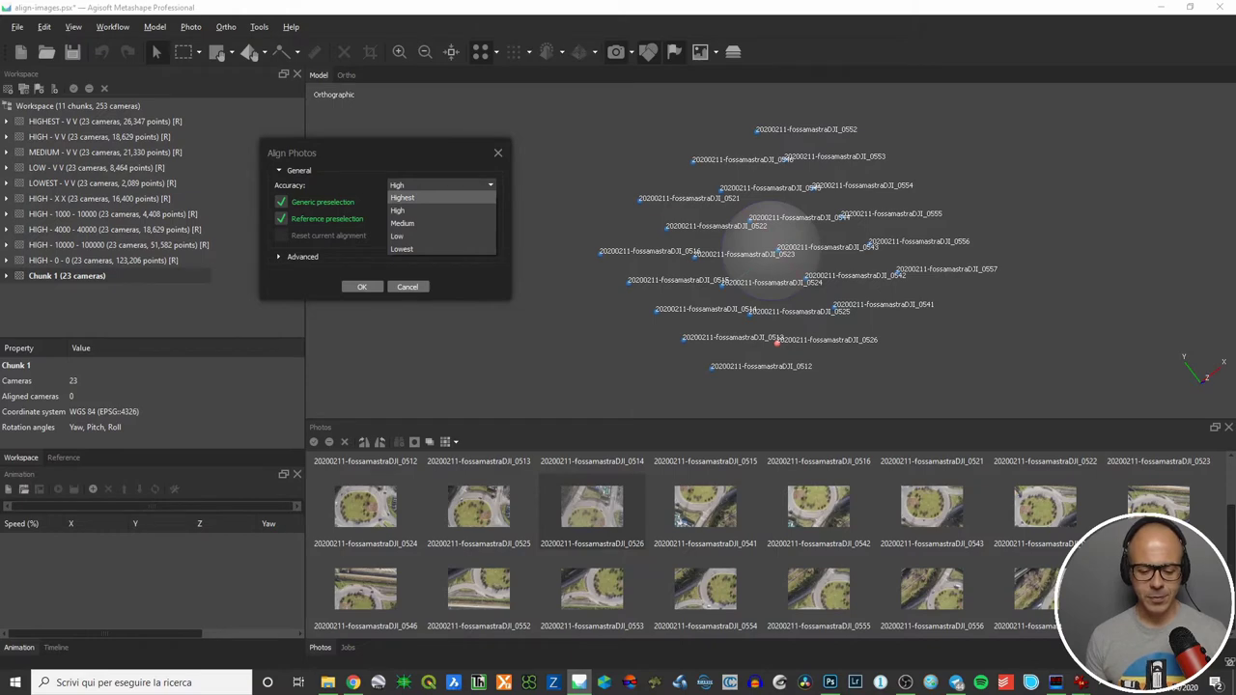
{"action": "left_click", "coordinate": [1080, 682]}
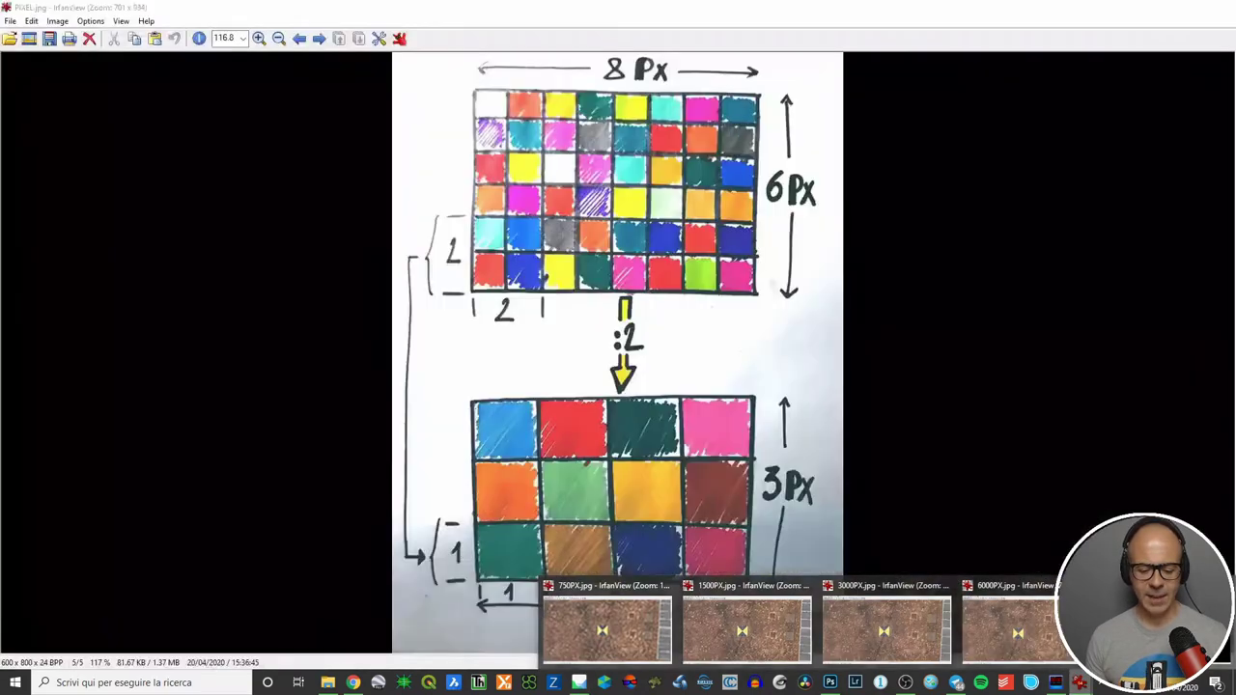
{"action": "left_click", "coordinate": [1164, 628]}
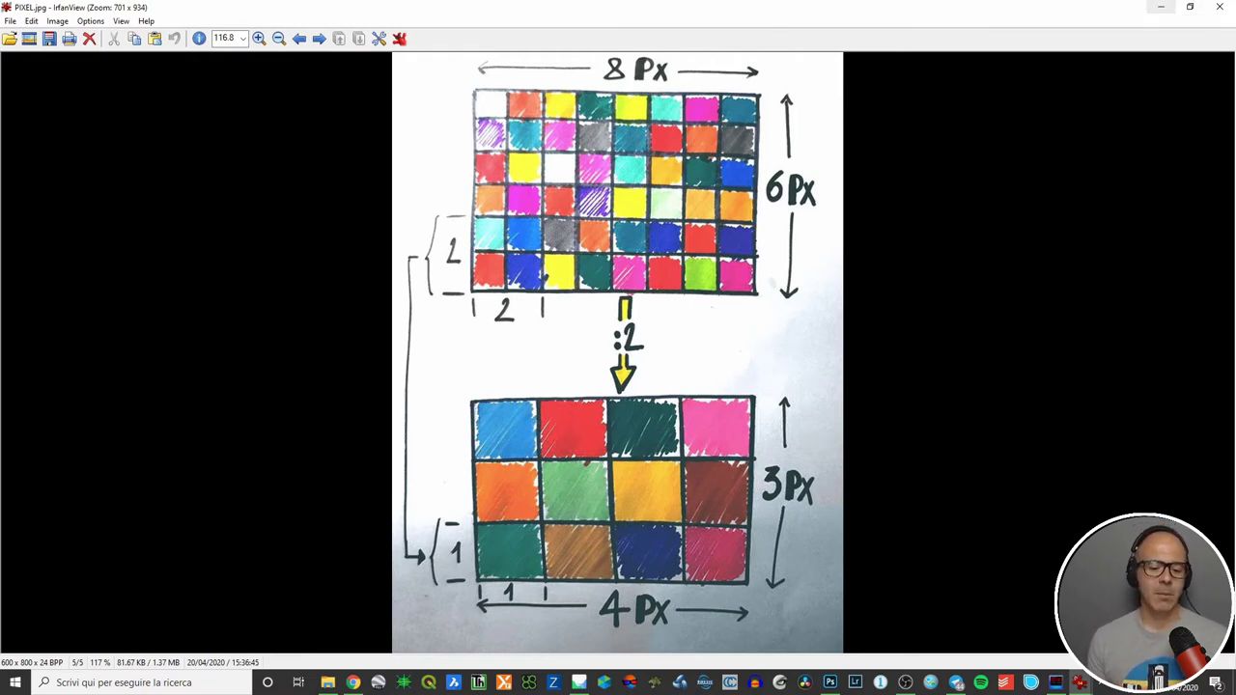
Step: Switch to Photoshop and compare the 6000PX, 3000PX, 1500PX and 750PX versions of the aerial photo
{"action": "left_click", "coordinate": [830, 683]}
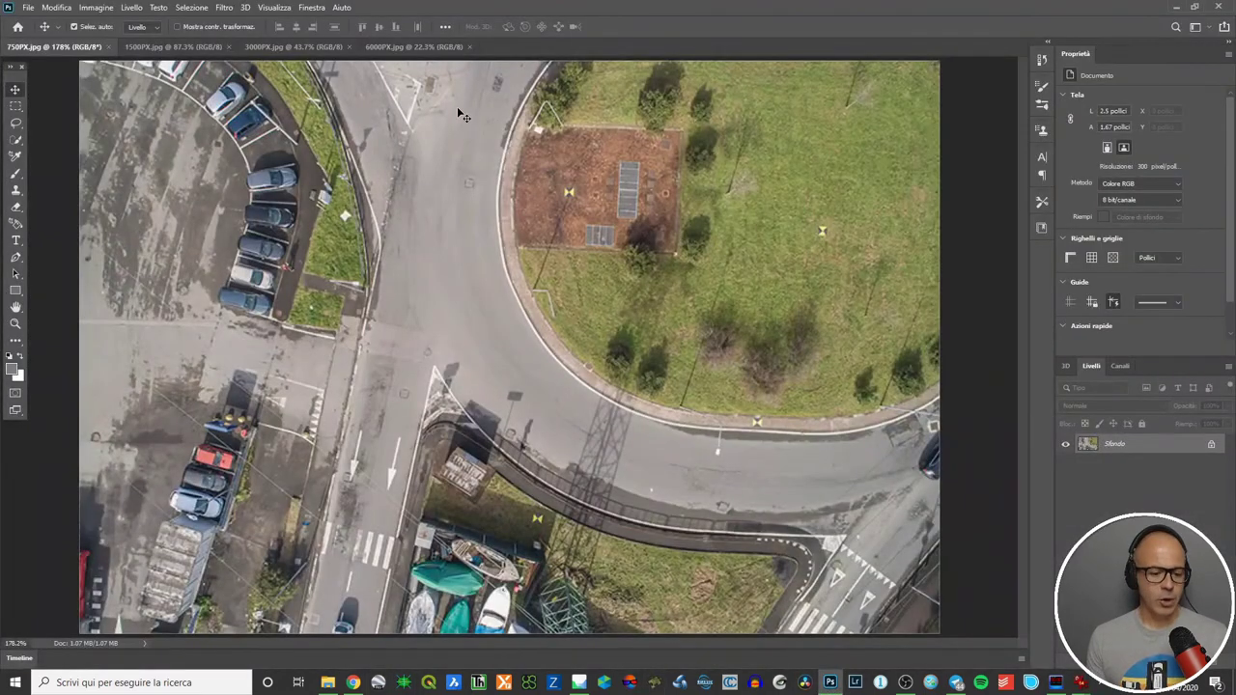
{"action": "left_click", "coordinate": [413, 48]}
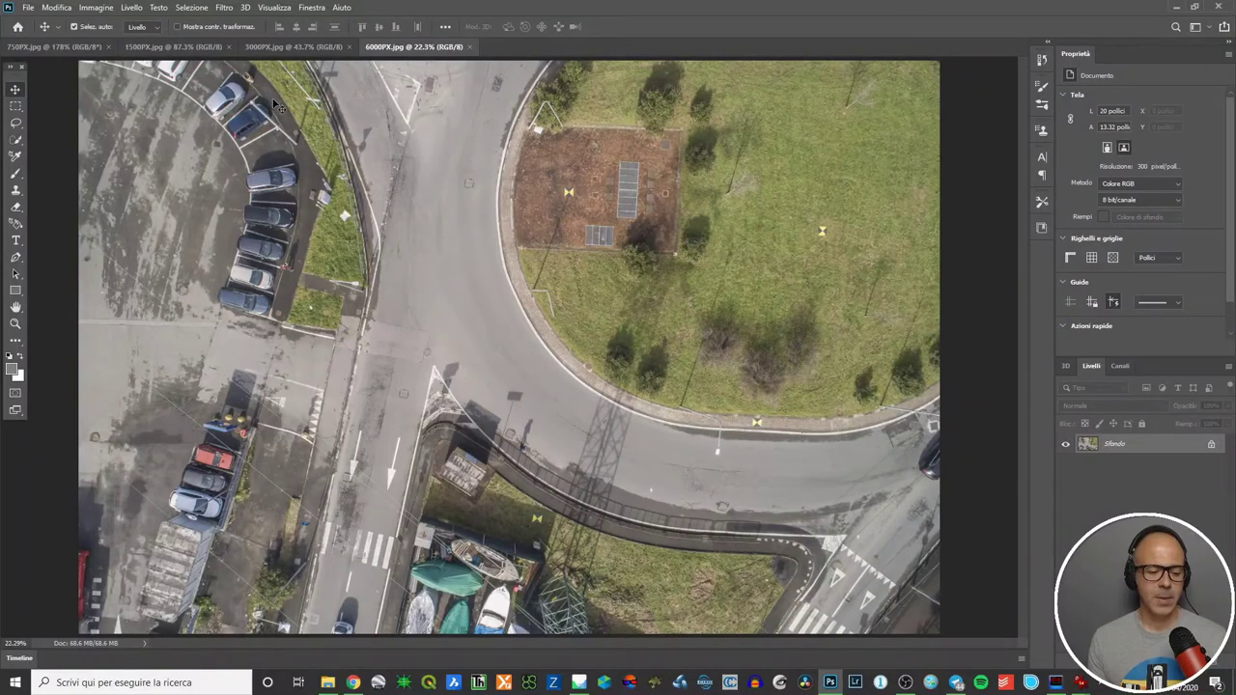
{"action": "left_click", "coordinate": [311, 47]}
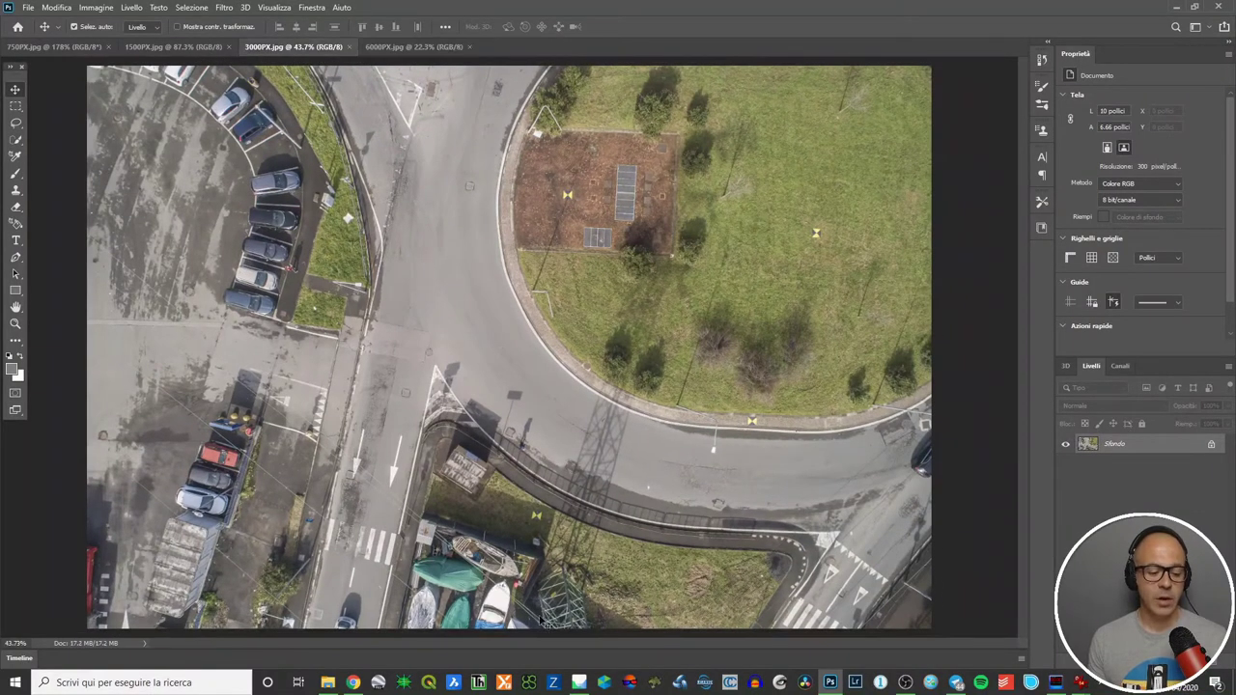
{"action": "left_click", "coordinate": [198, 47]}
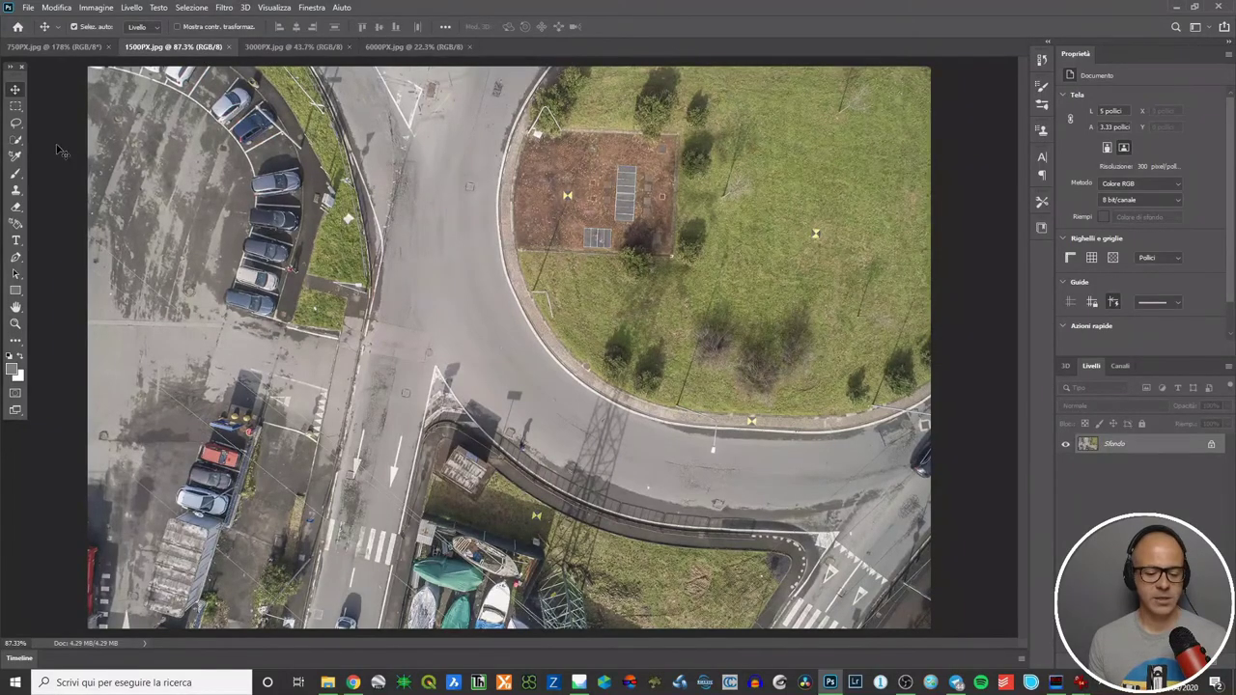
{"action": "left_click", "coordinate": [53, 47]}
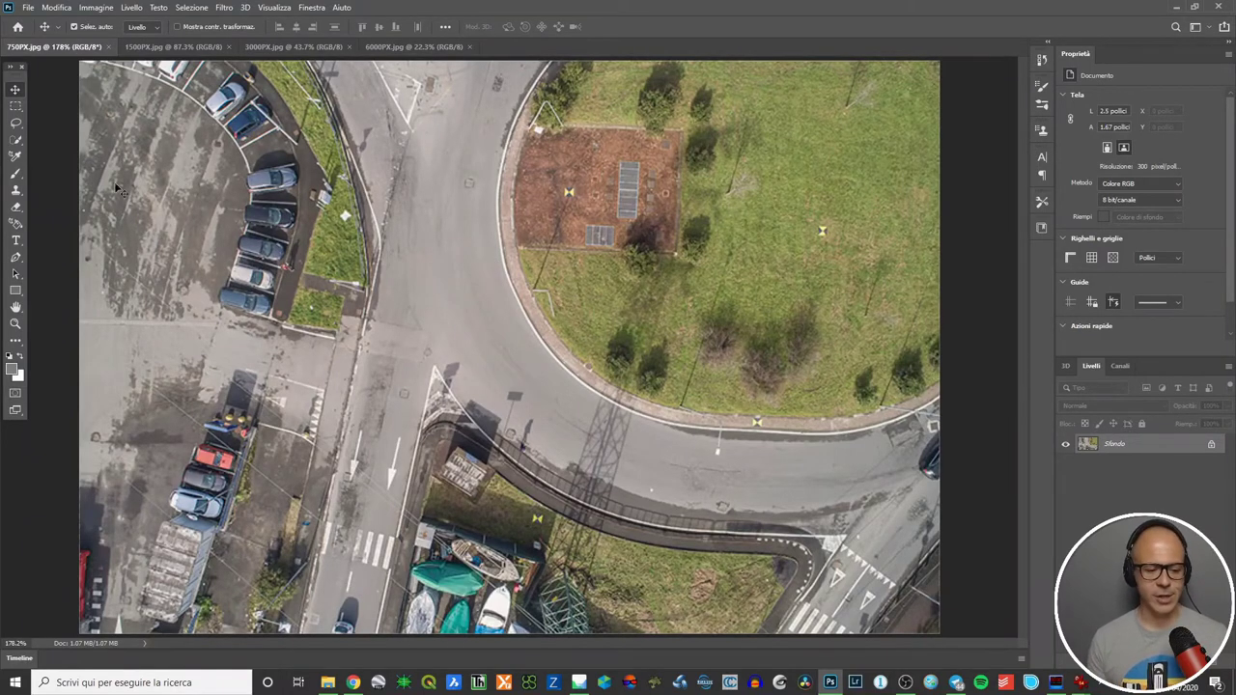
{"action": "left_click", "coordinate": [166, 48]}
{"action": "left_click", "coordinate": [39, 47]}
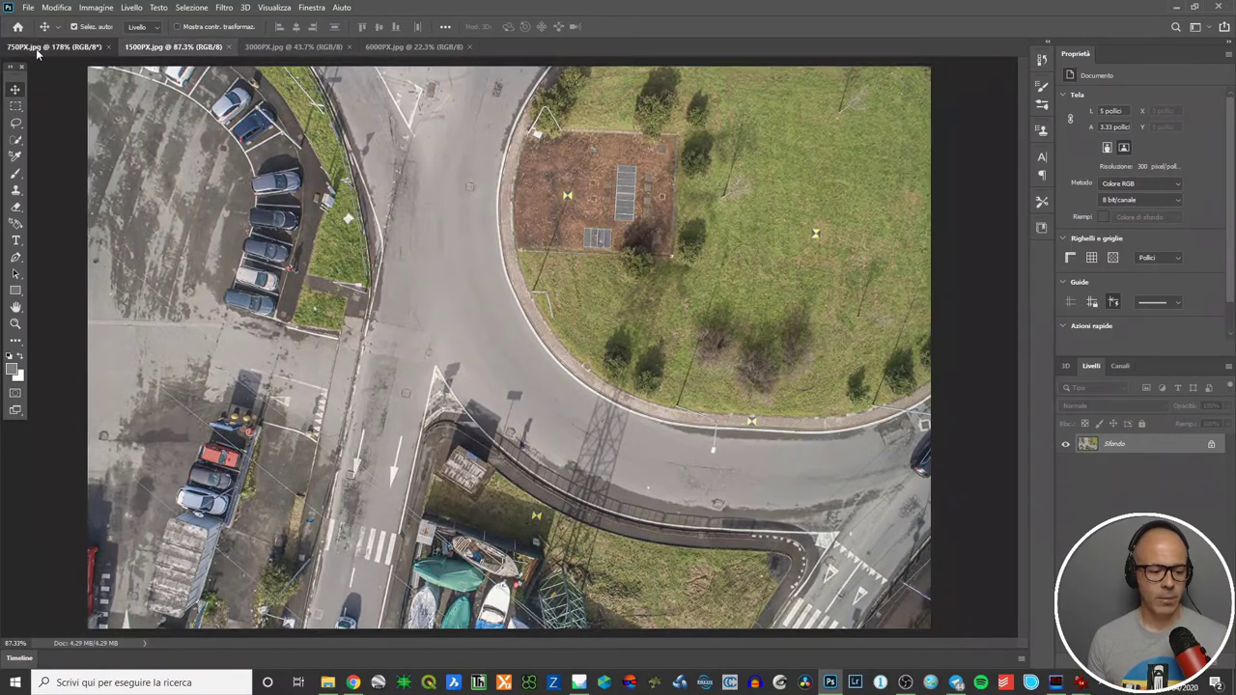
{"action": "left_click", "coordinate": [292, 47]}
{"action": "left_click", "coordinate": [408, 48]}
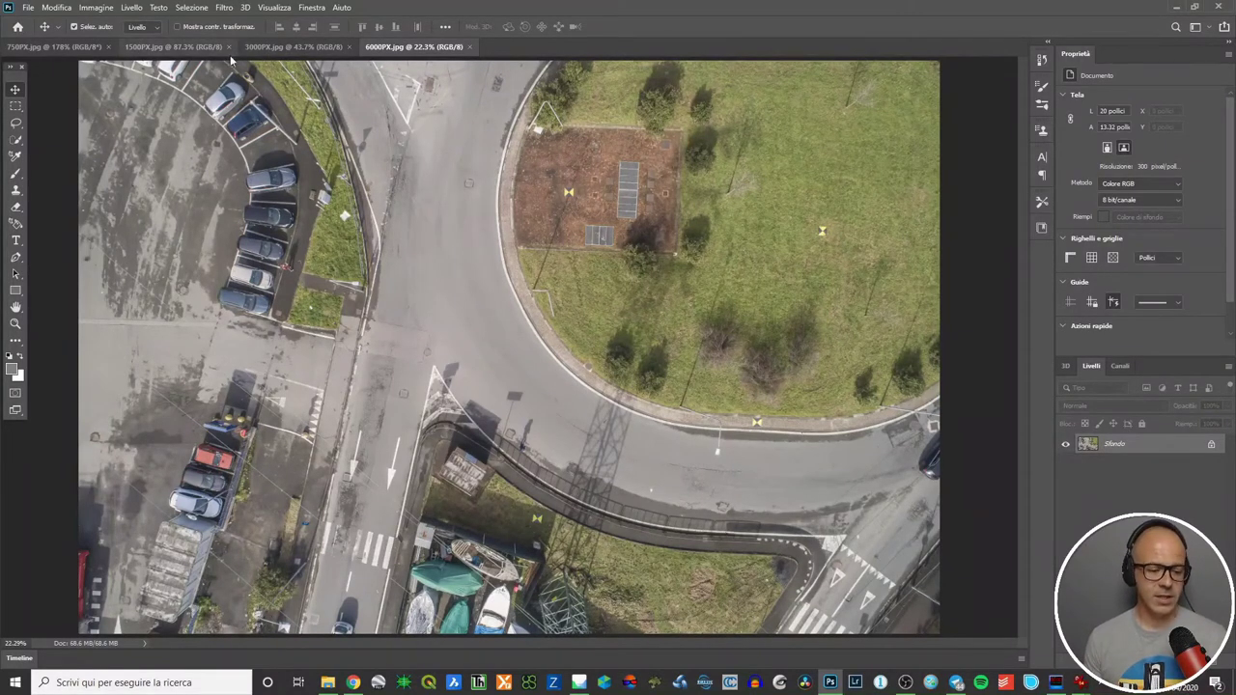
{"action": "left_click", "coordinate": [43, 47]}
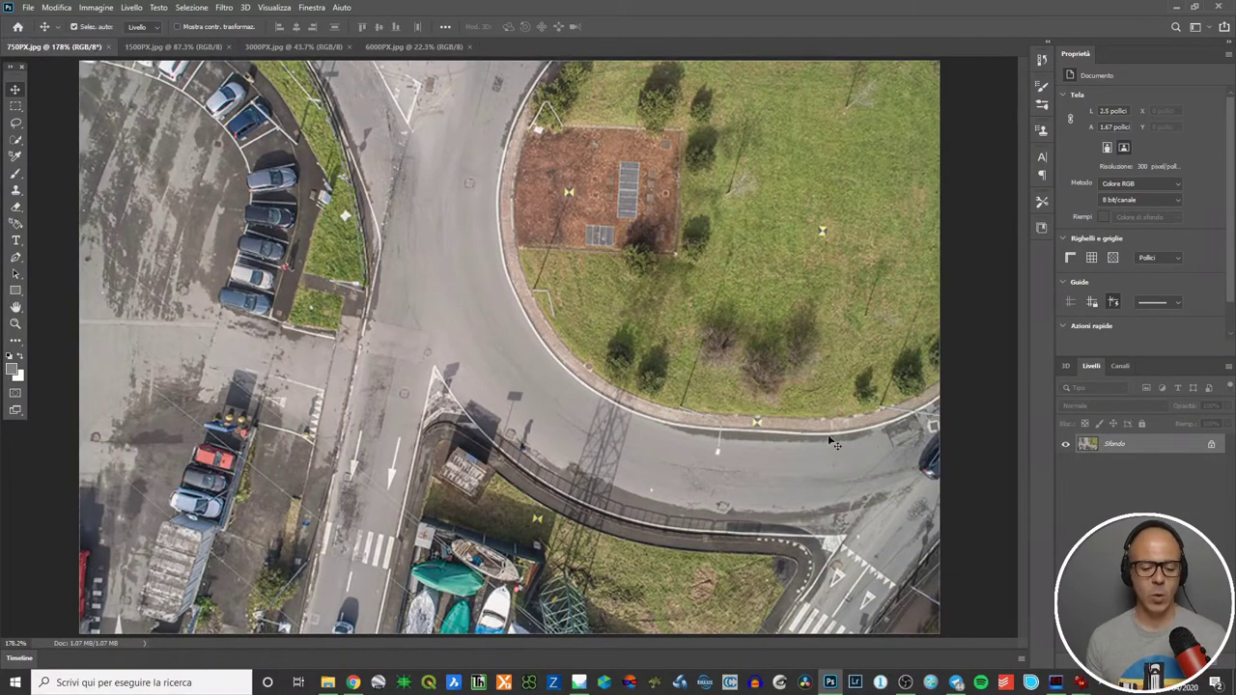
Step: Switch to IrfanView and compare the magnified yellow-and-black ground target in the 6000PX, 3000PX, 1500PX and 750PX images
{"action": "mouse_move", "coordinate": [1080, 682]}
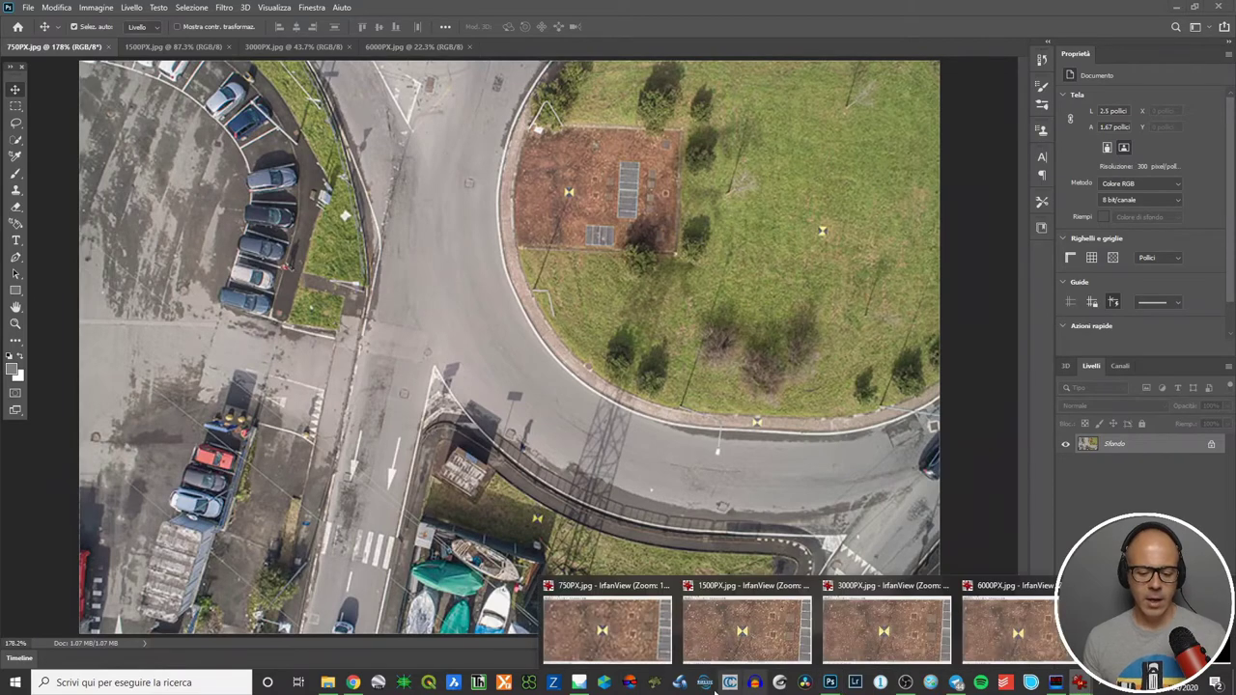
{"action": "left_click", "coordinate": [1009, 603]}
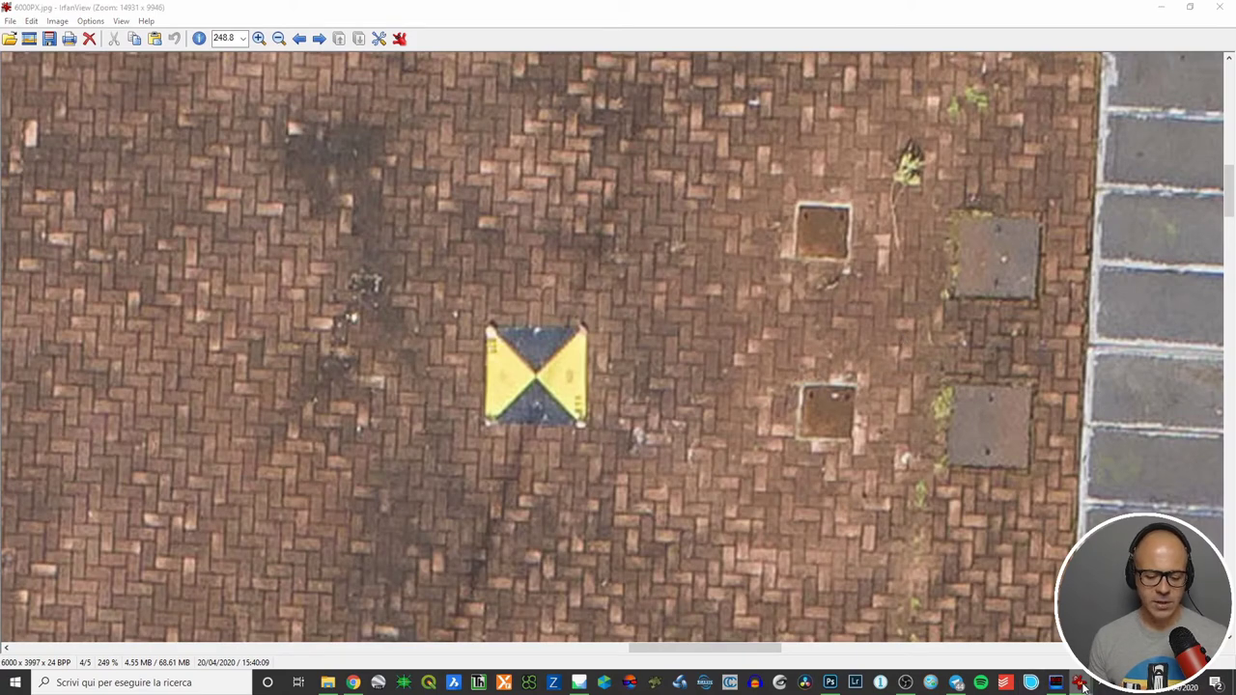
{"action": "mouse_move", "coordinate": [1086, 686]}
{"action": "left_click", "coordinate": [898, 613]}
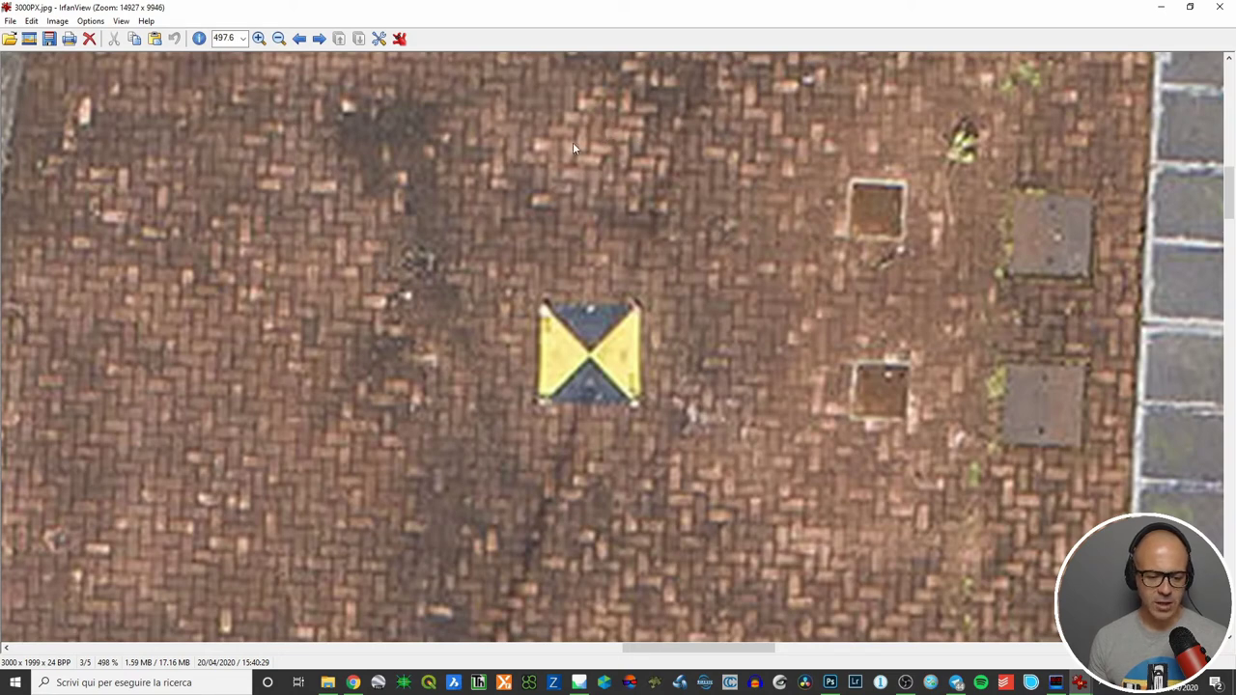
{"action": "mouse_move", "coordinate": [1080, 683]}
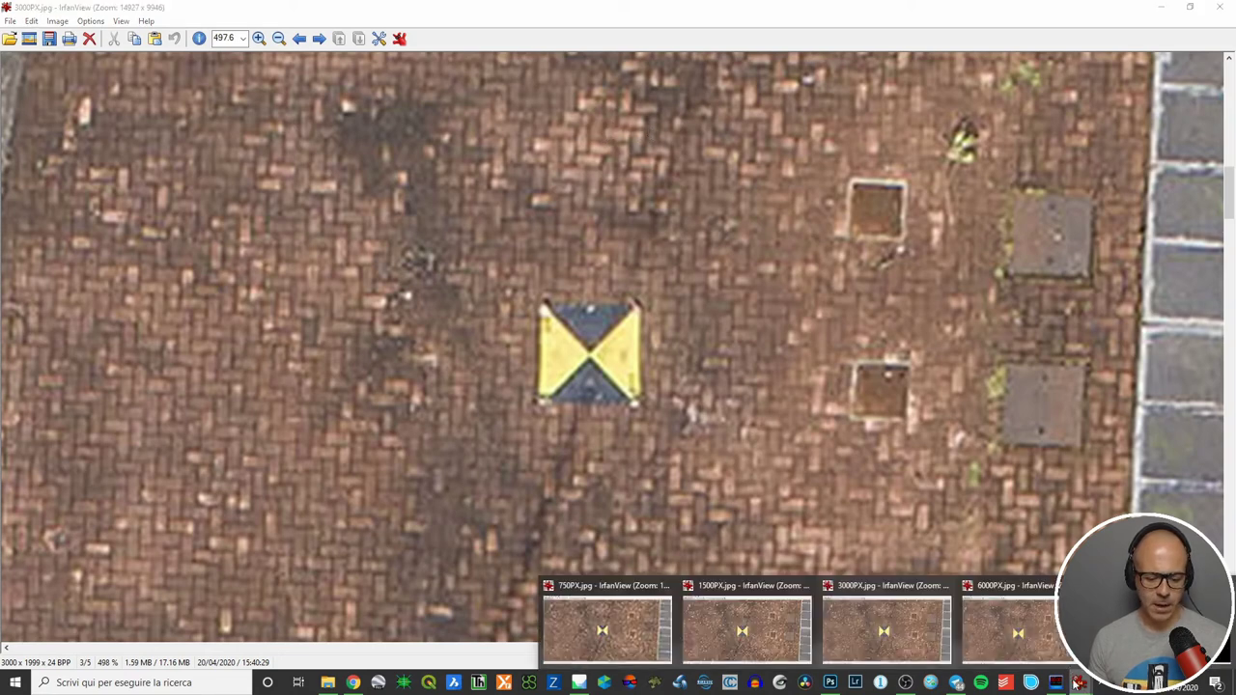
{"action": "left_click", "coordinate": [712, 610]}
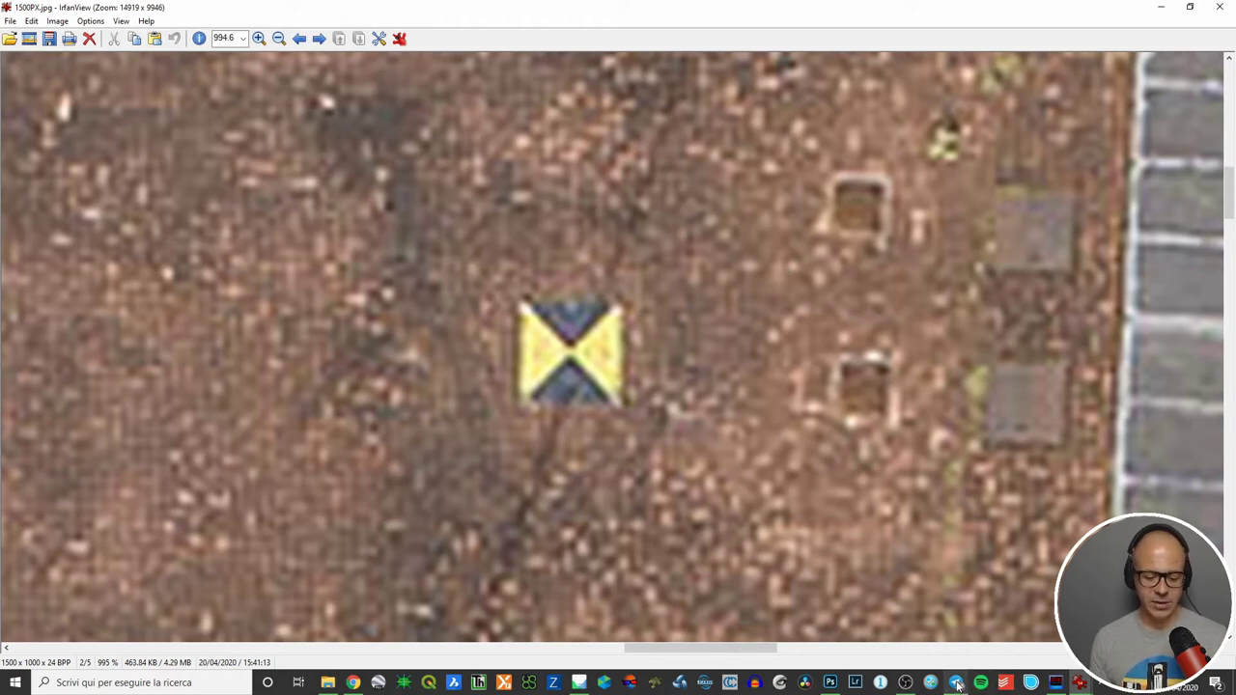
{"action": "mouse_move", "coordinate": [955, 685]}
{"action": "mouse_move", "coordinate": [1079, 683]}
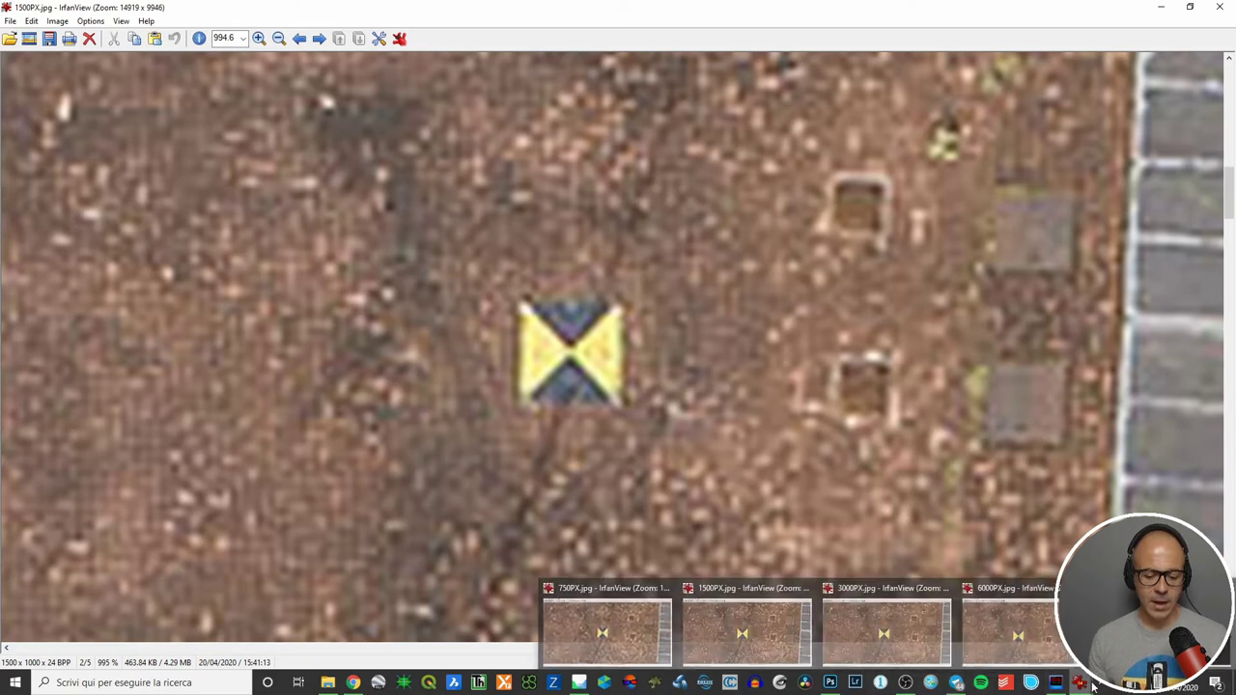
{"action": "left_click", "coordinate": [589, 601]}
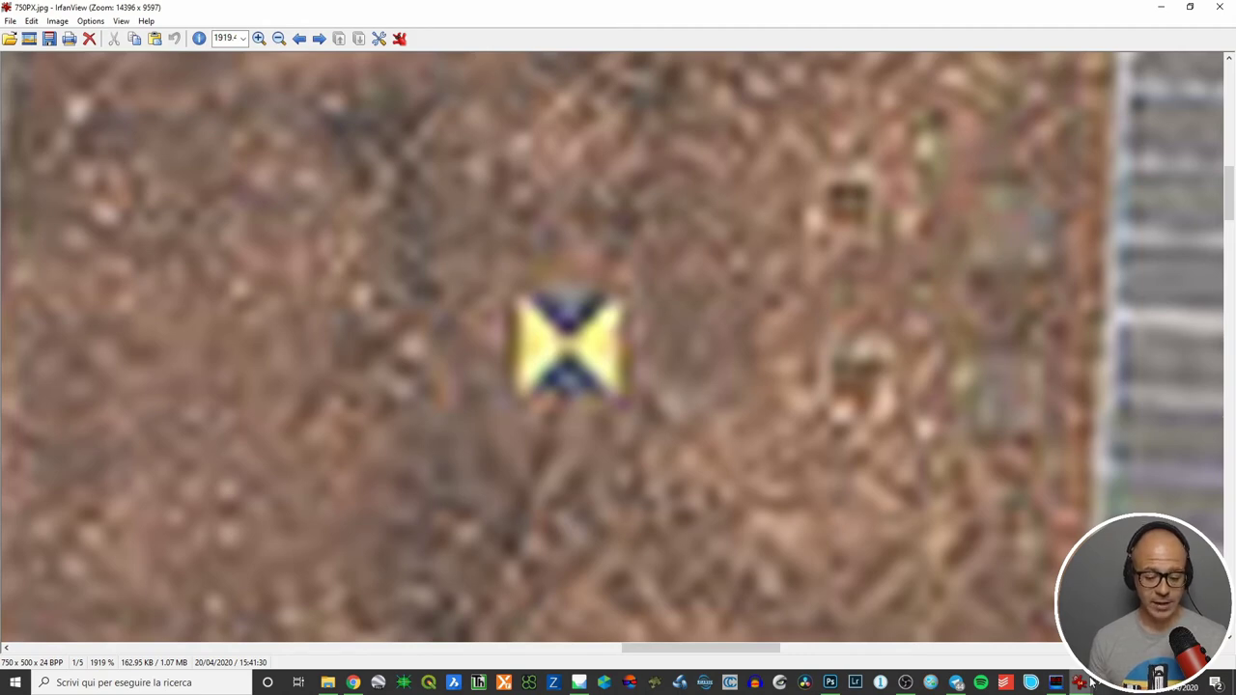
{"action": "mouse_move", "coordinate": [1080, 683]}
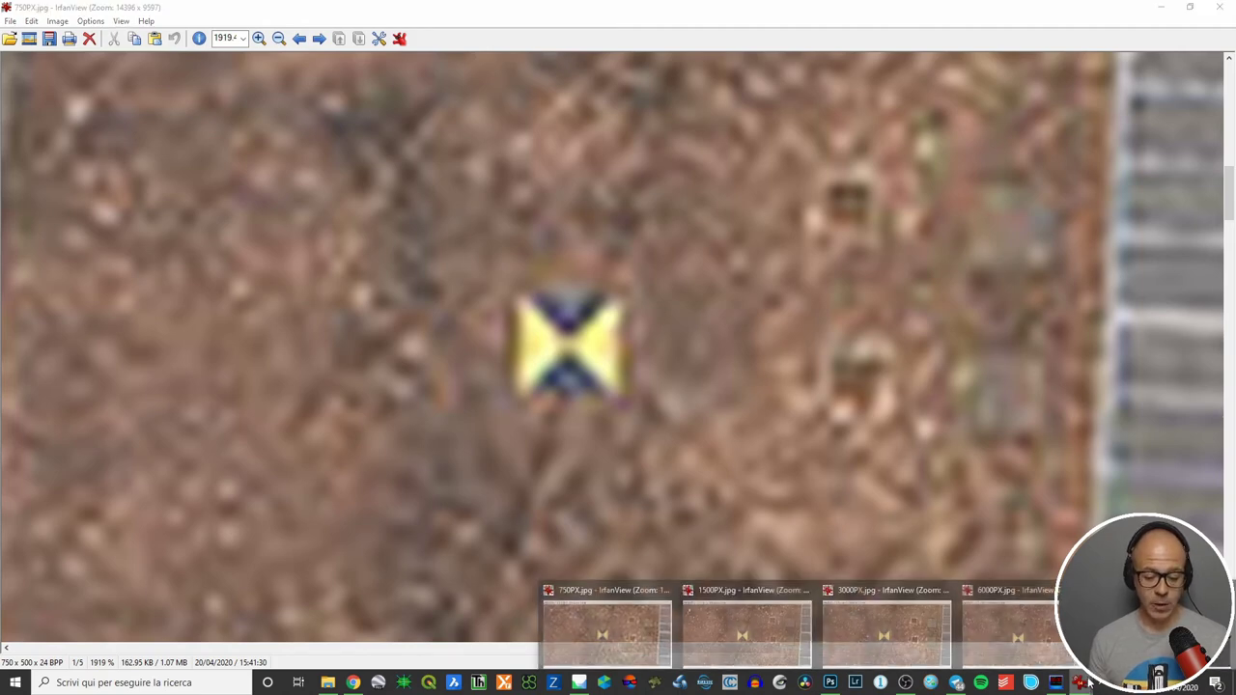
{"action": "left_click", "coordinate": [1039, 614]}
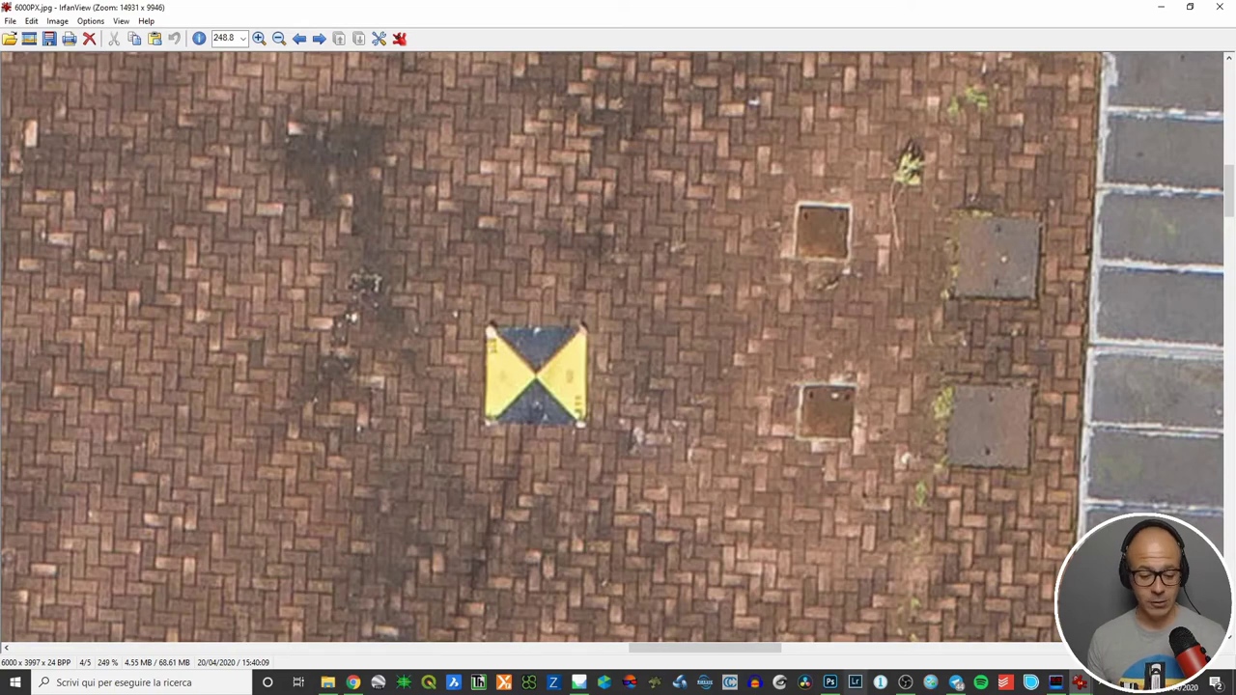
Step: Switch back to Metashape and select High as the photo alignment accuracy
{"action": "left_click", "coordinate": [579, 684]}
{"action": "left_click_drag", "start_coordinate": [345, 146], "coordinate": [491, 145]}
{"action": "left_click", "coordinate": [613, 185]}
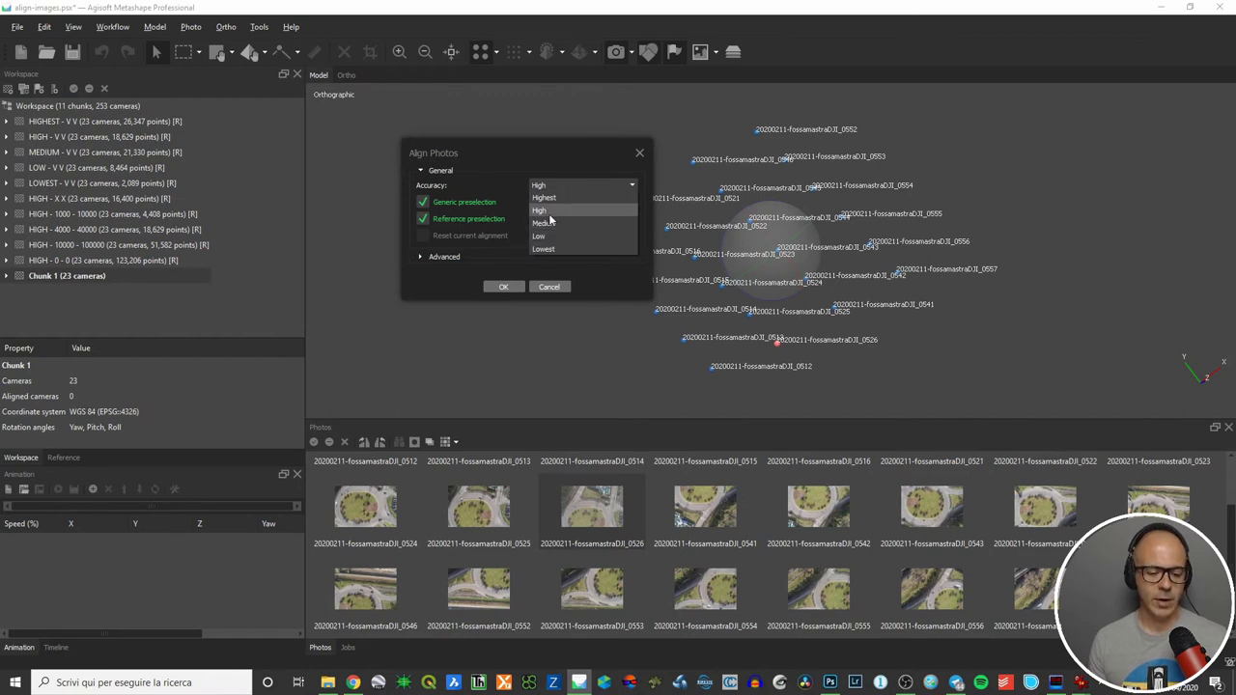
{"action": "left_click", "coordinate": [550, 212]}
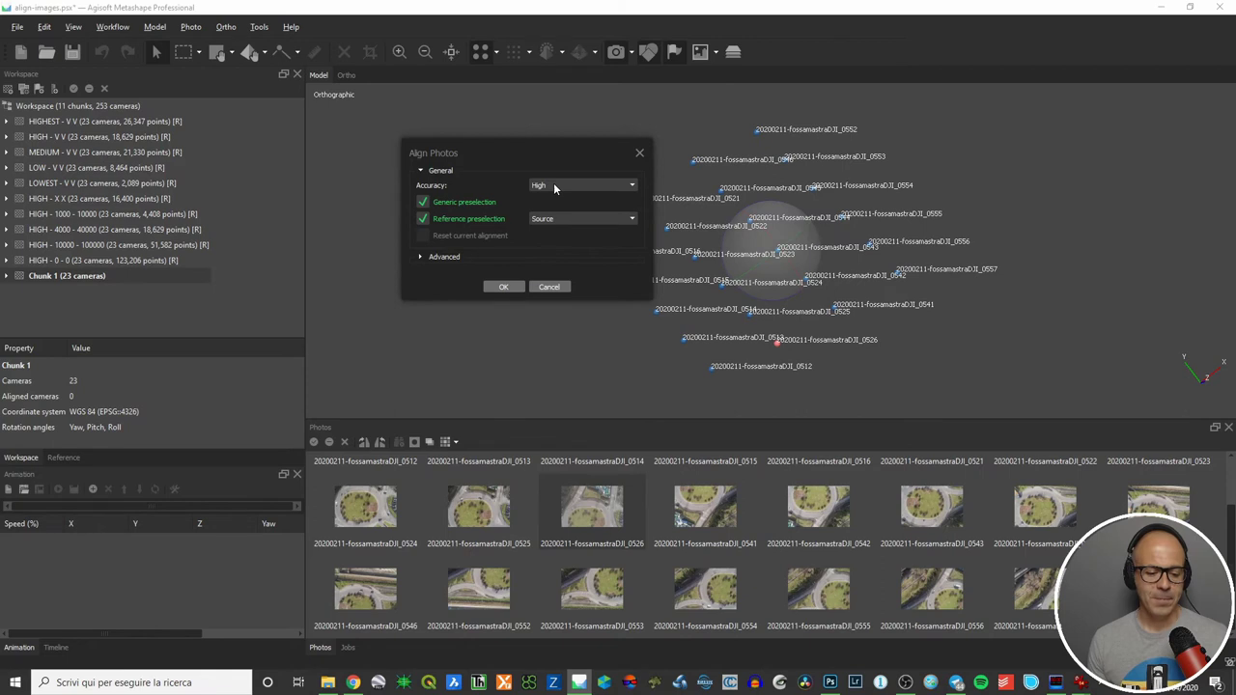
{"action": "left_click", "coordinate": [557, 184]}
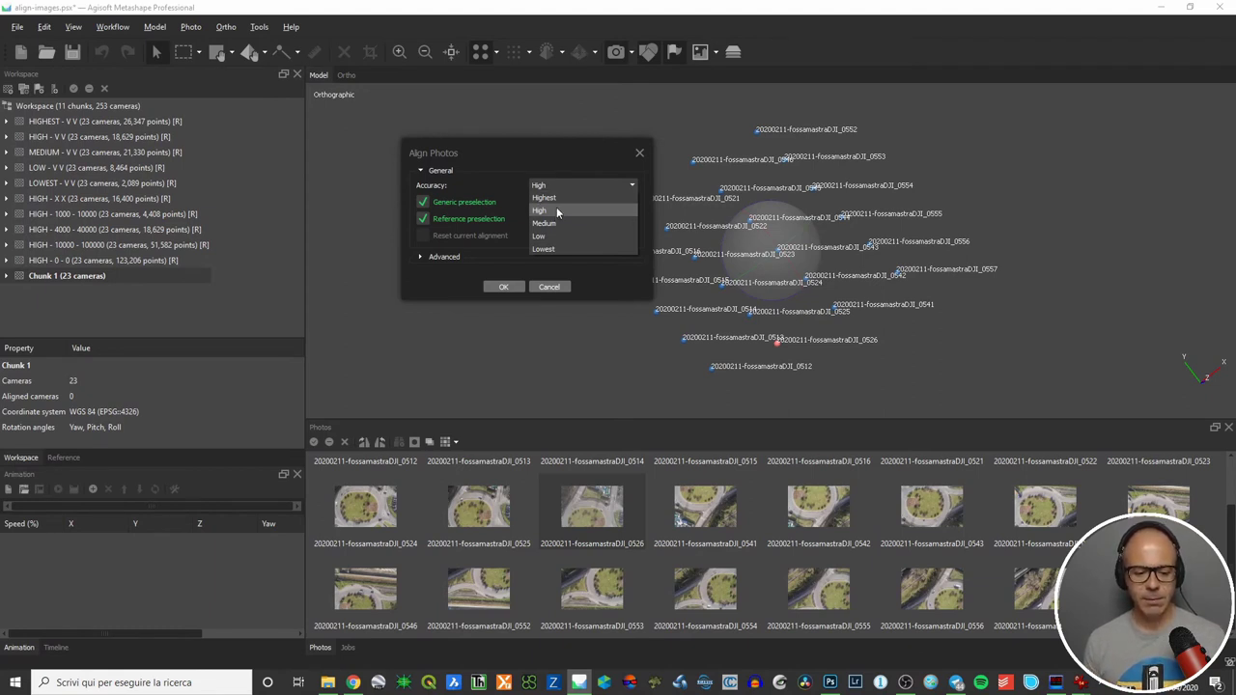
{"action": "left_click", "coordinate": [556, 208]}
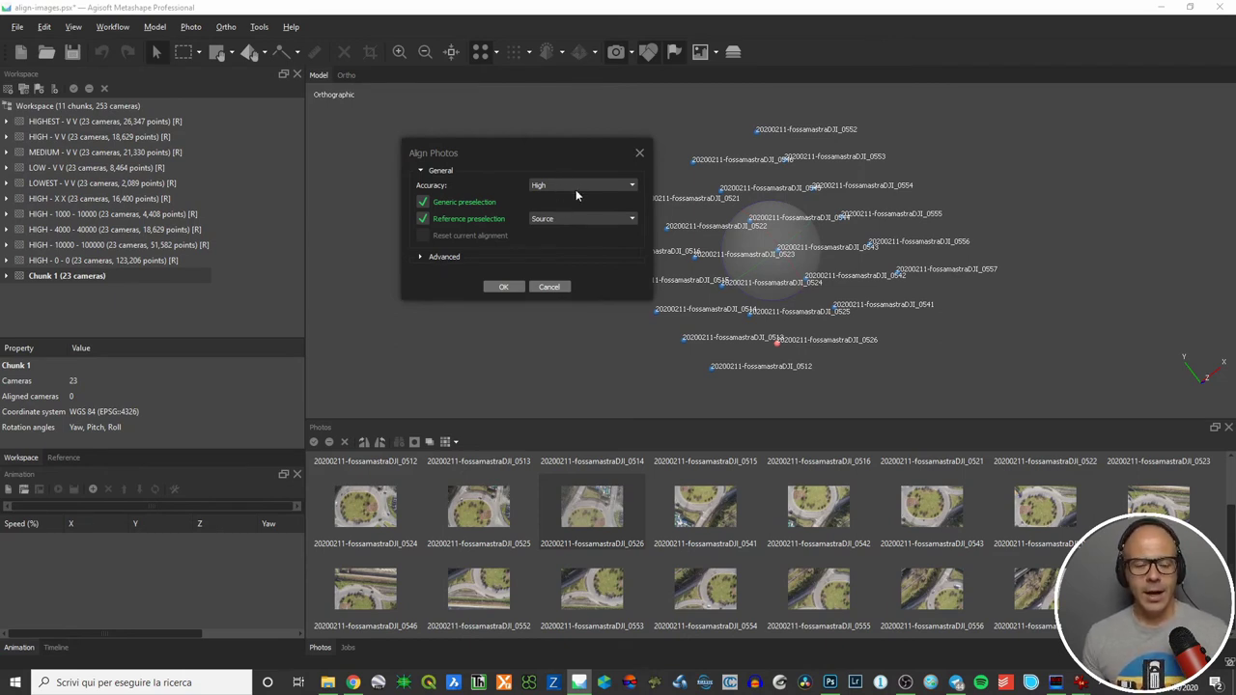
Step: Examine the accuracy levels from Highest to Lowest in the Align Photos settings again
{"action": "left_click_drag", "start_coordinate": [532, 148], "coordinate": [496, 151]}
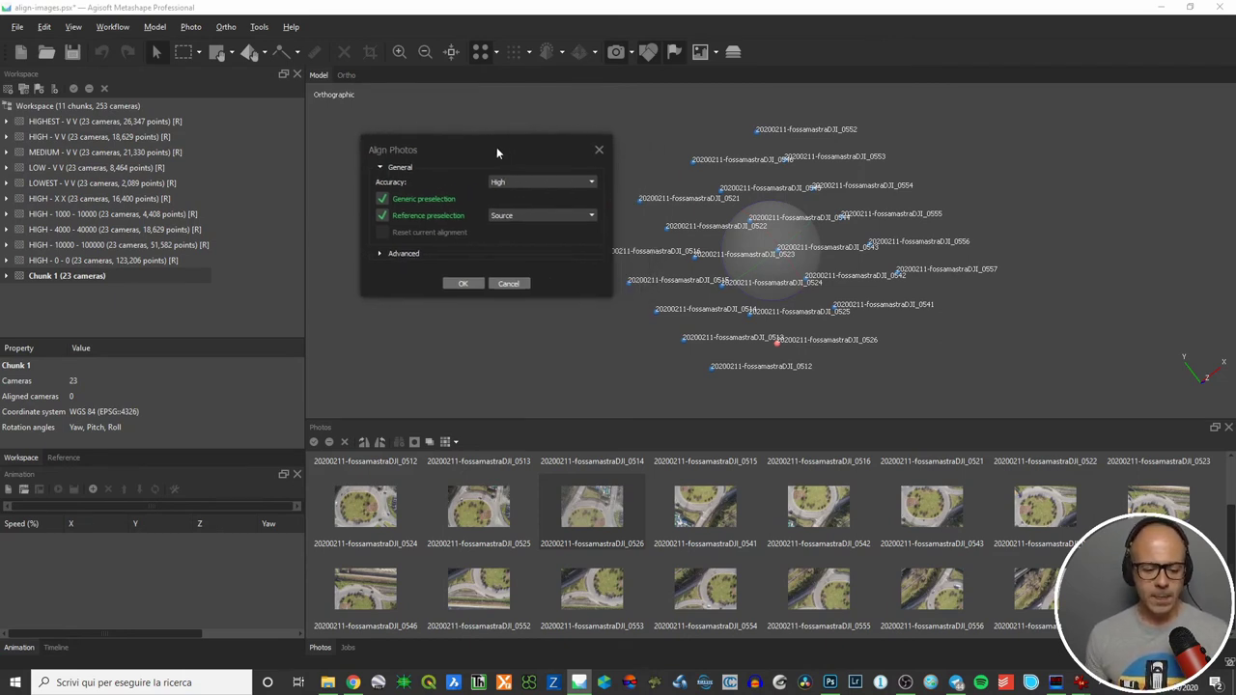
{"action": "left_click", "coordinate": [533, 180]}
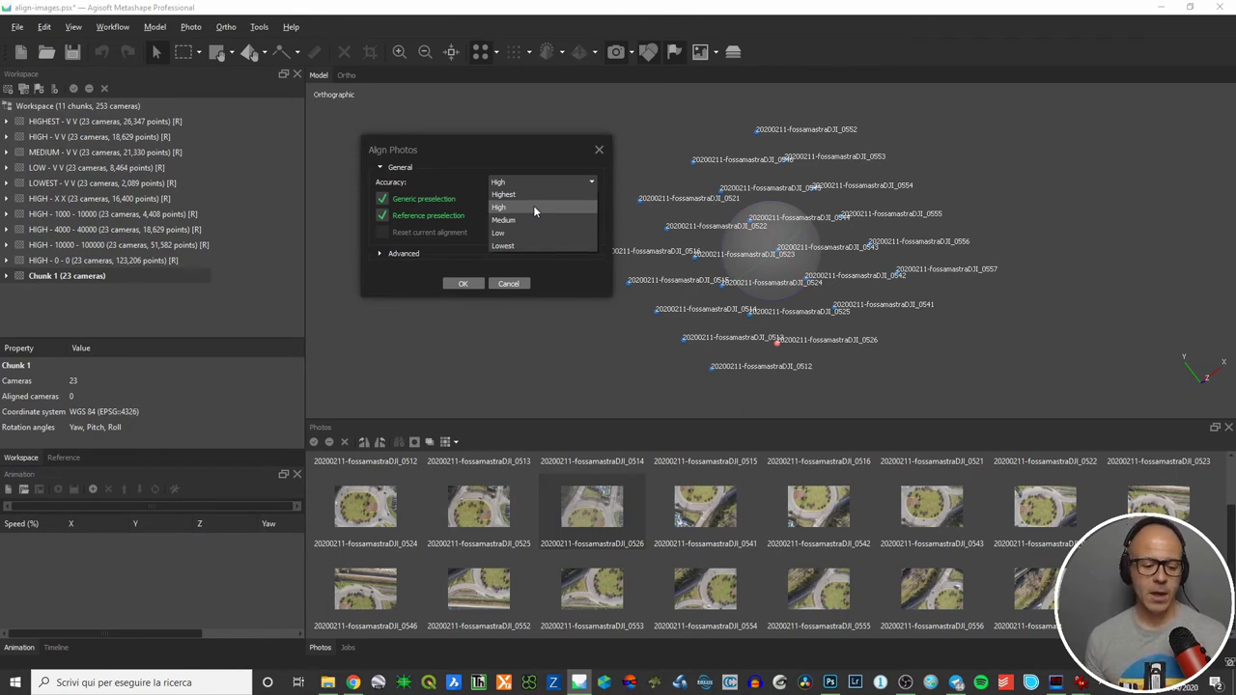
{"action": "left_click", "coordinate": [533, 206]}
{"action": "left_click", "coordinate": [531, 181]}
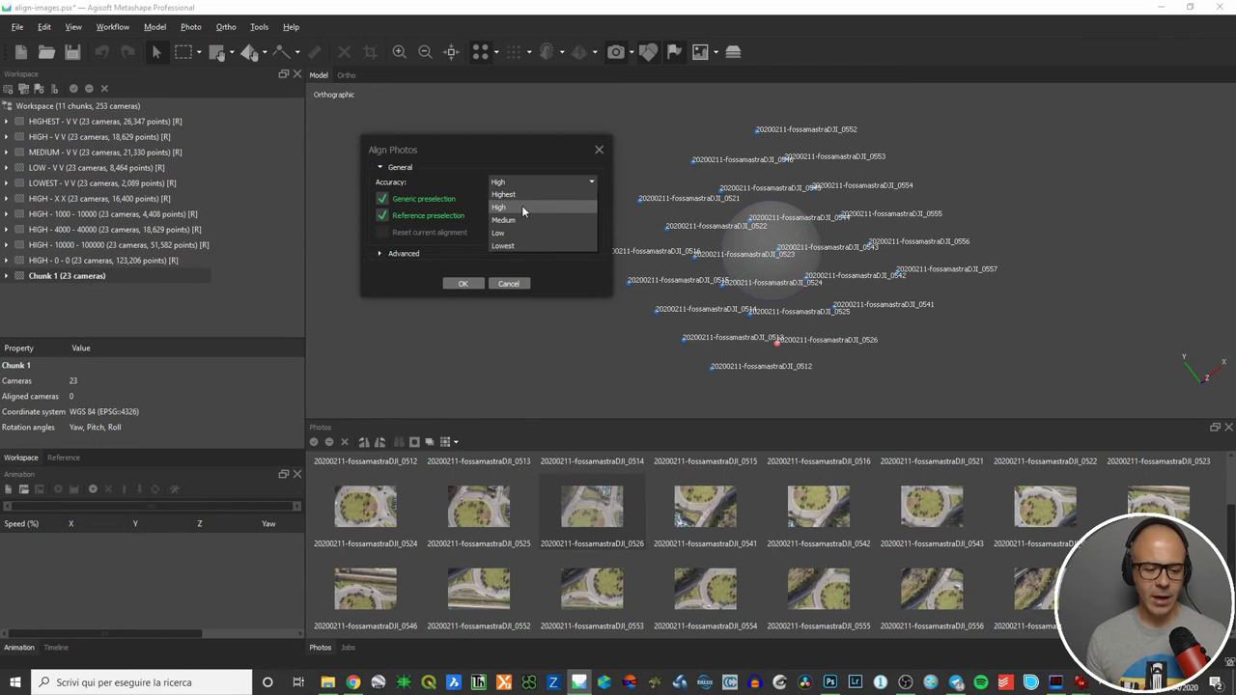
{"action": "left_click", "coordinate": [522, 208]}
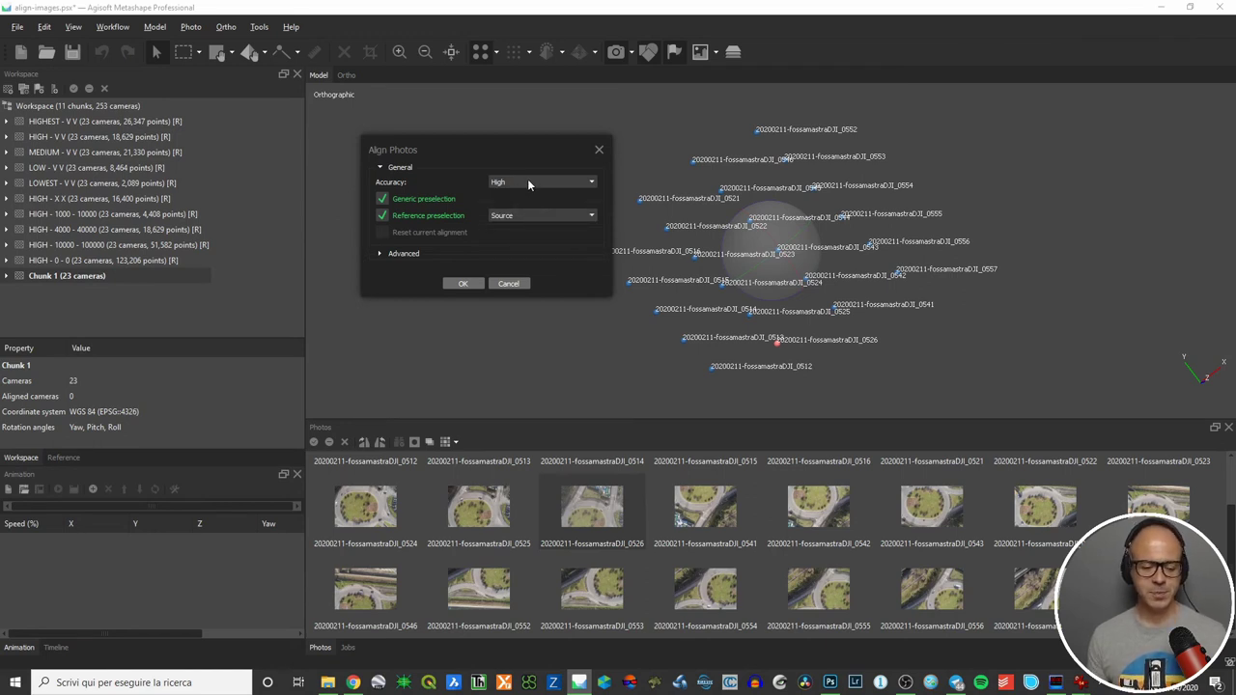
{"action": "left_click", "coordinate": [527, 181]}
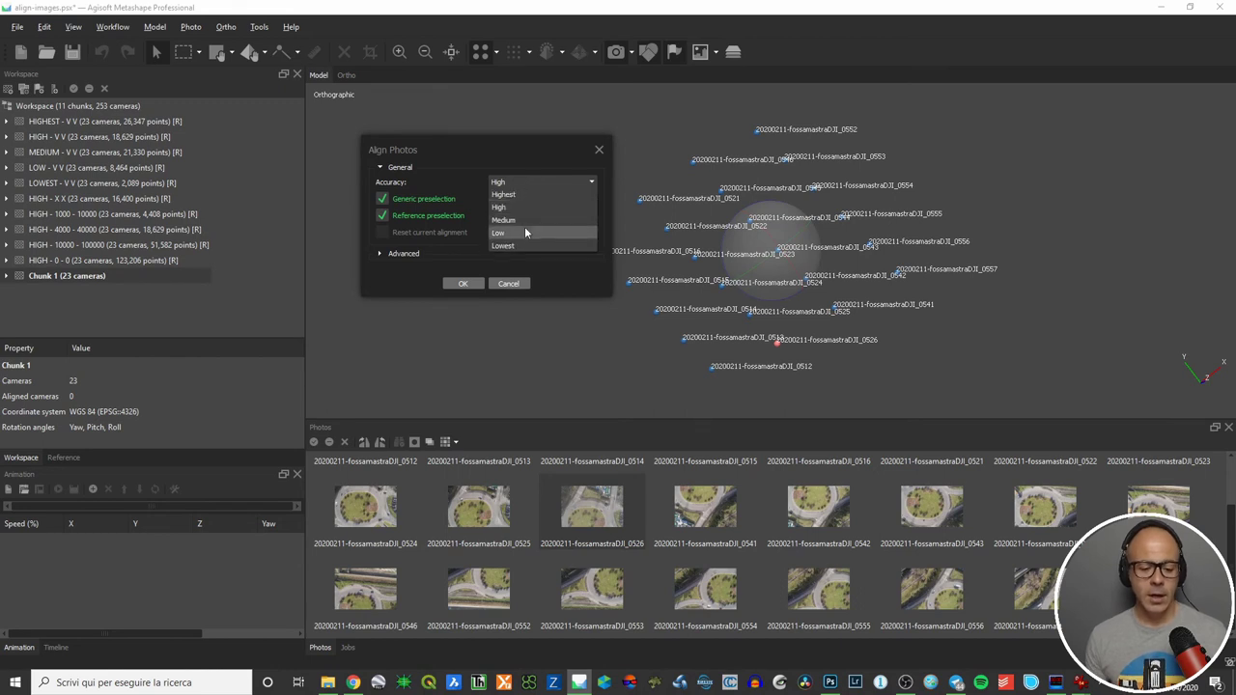